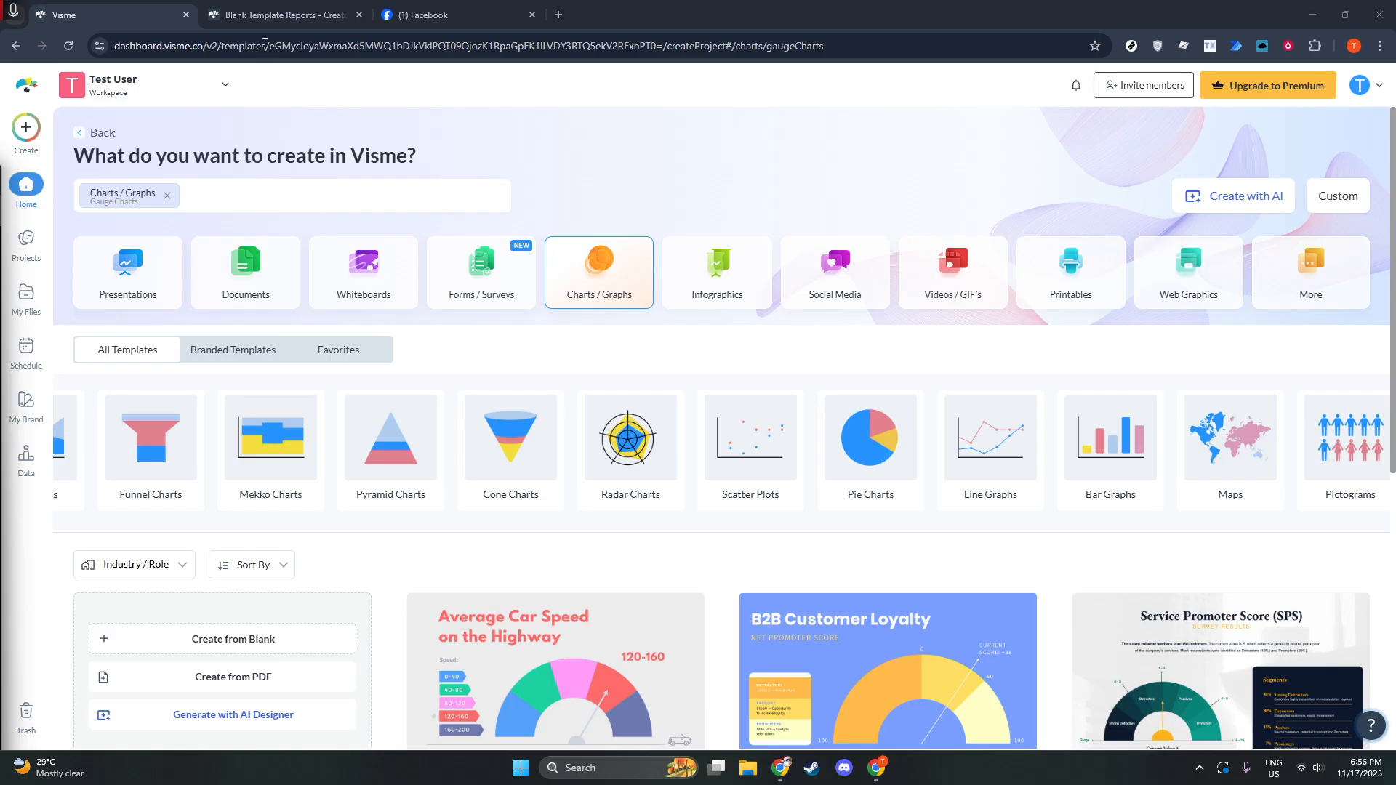
# Switch to the Blank Template Reports project showing the ♠TEST WORD♠ page with lorem ipsum text.
pyautogui.click(264, 20)
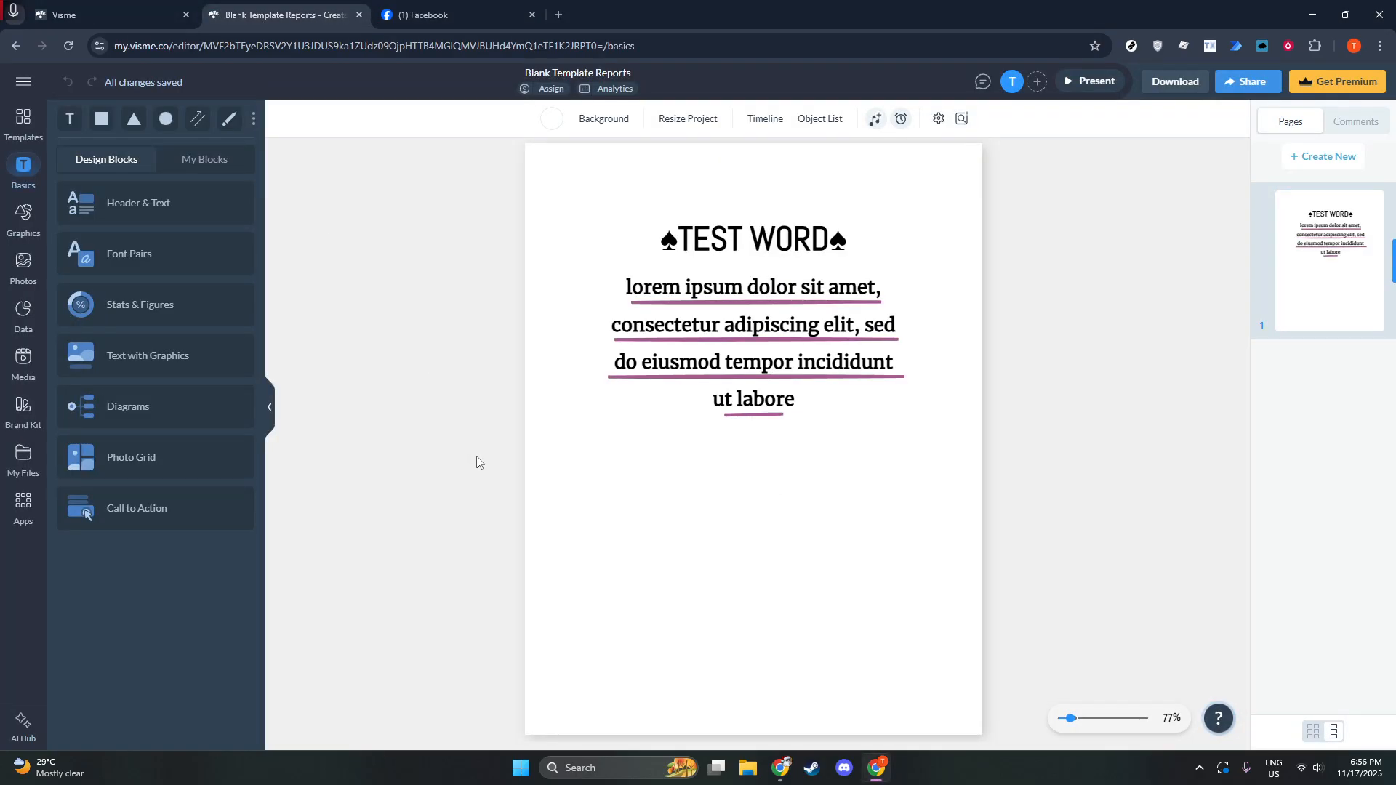
# Select the lorem ipsum paragraph and expand its Effects section in the Edit text panel.
pyautogui.click(733, 365)
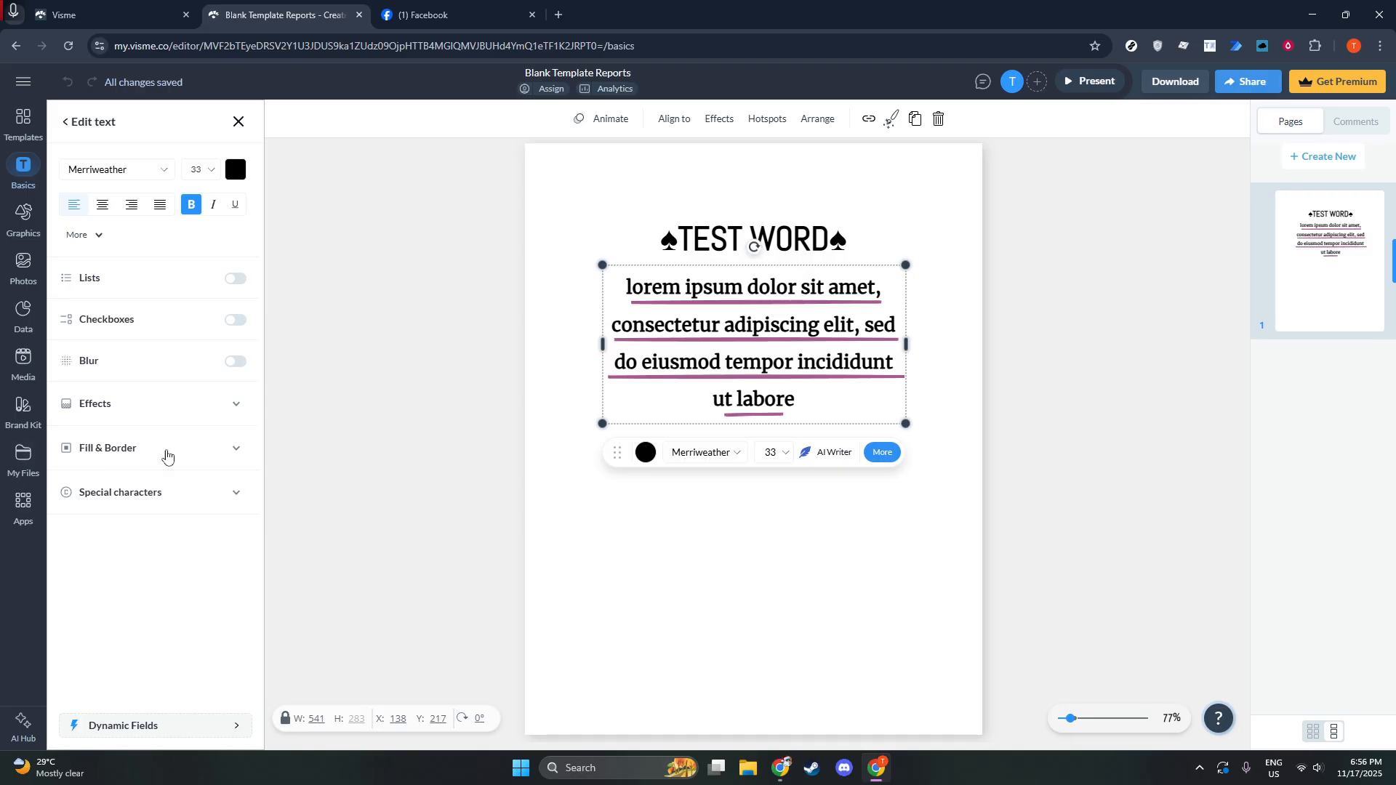
pyautogui.click(232, 407)
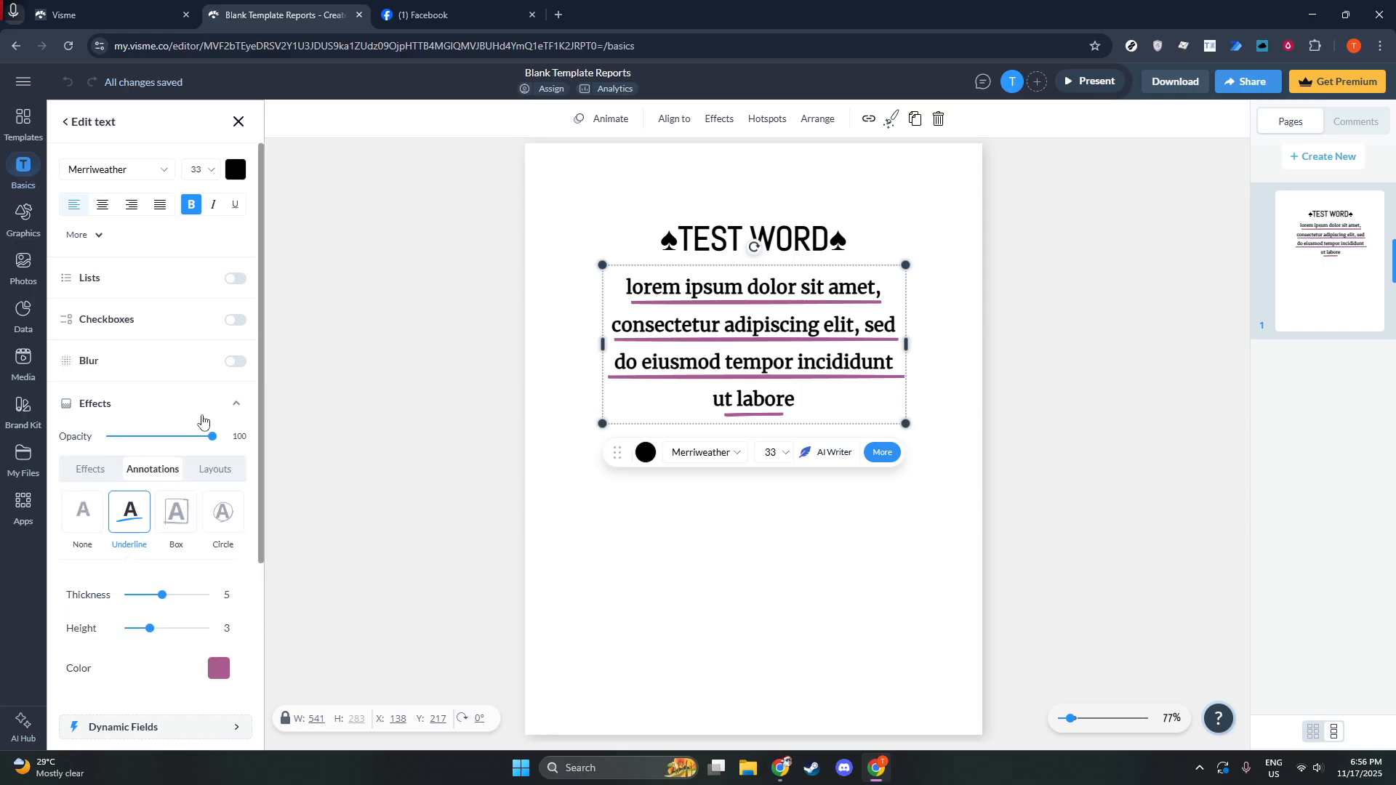
# Show the paragraph's text Effects presets, with None as the current effect.
pyautogui.scroll(-1, 202, 423)
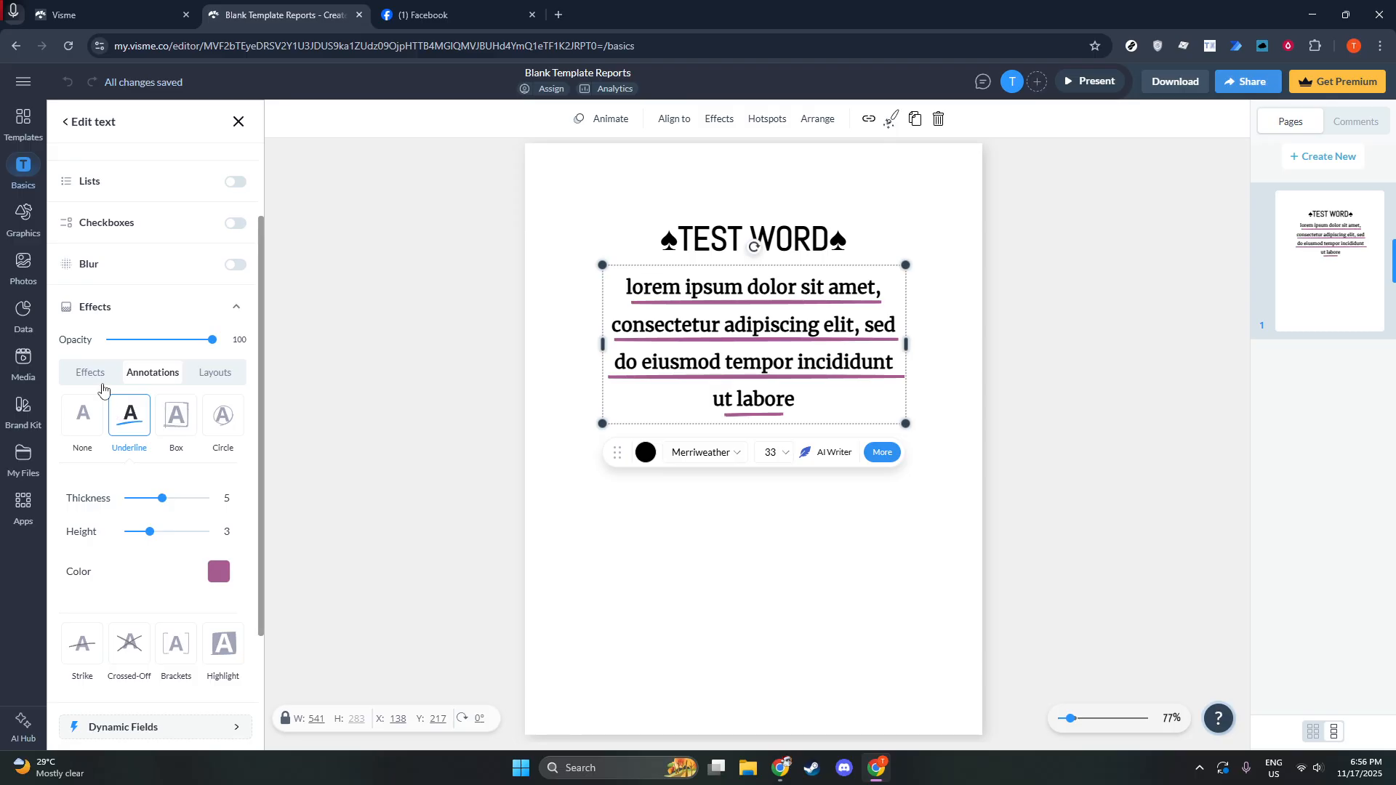
pyautogui.click(103, 385)
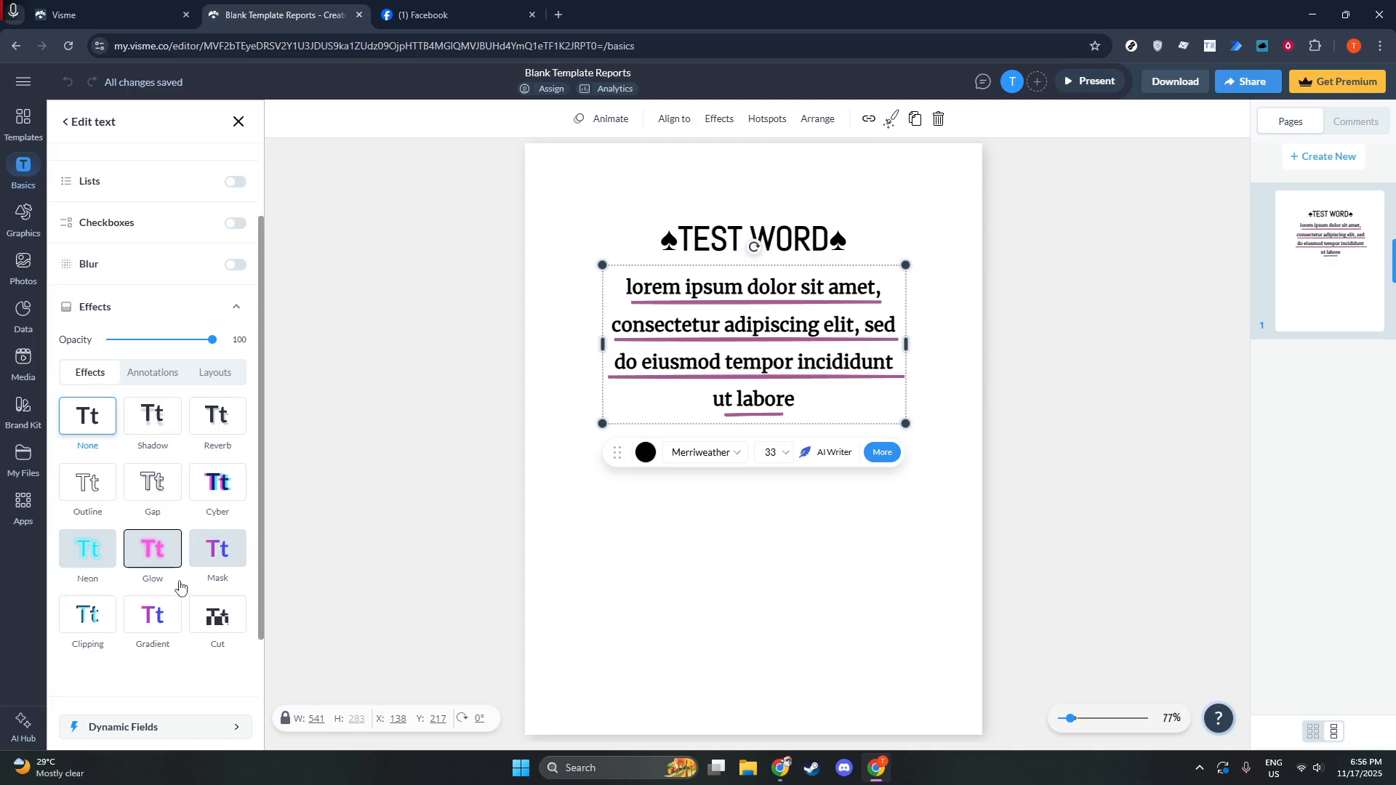
pyautogui.scroll(-2, 180, 586)
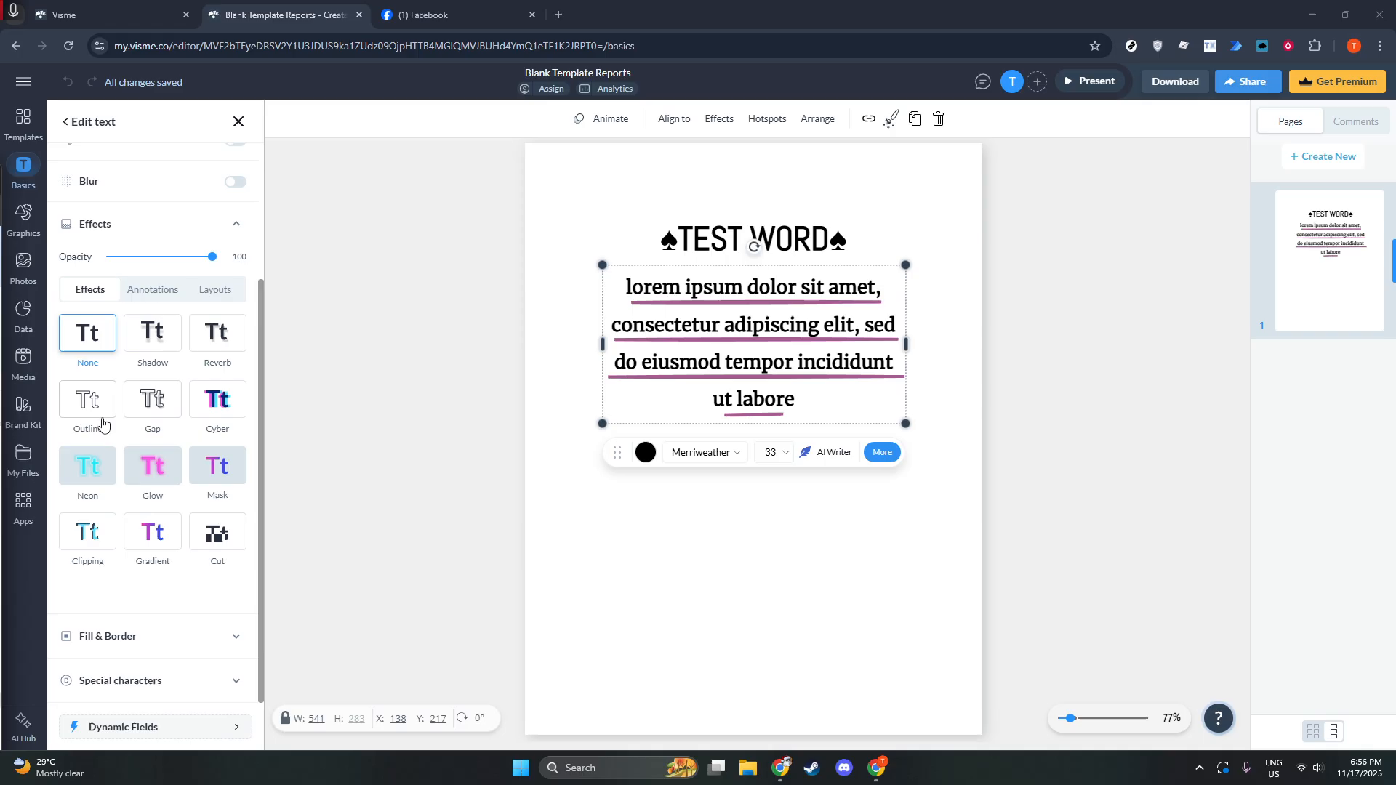
# Try Shadow, Reverb and Gap effects, then settle on Outline lettering at thickness 1.
pyautogui.click(145, 334)
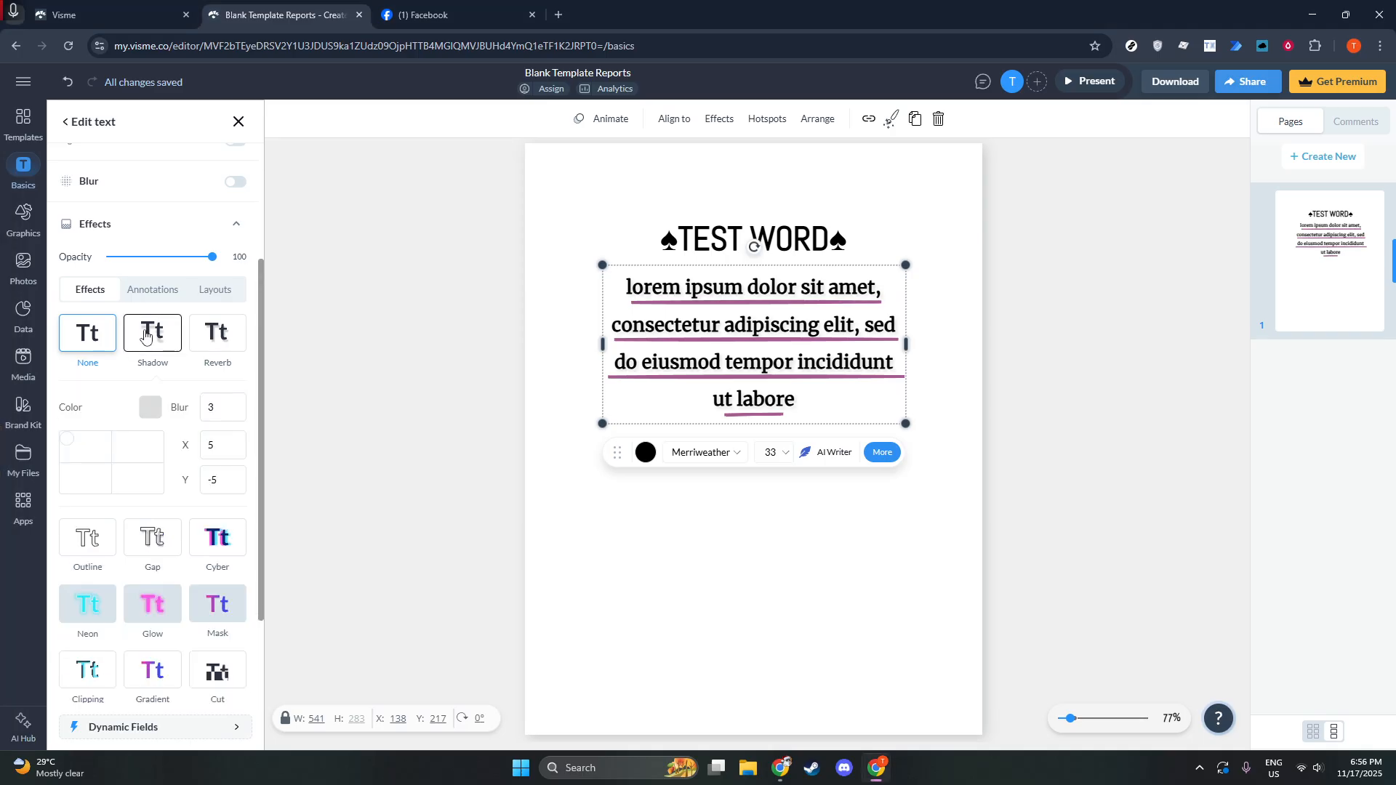
pyautogui.click(215, 356)
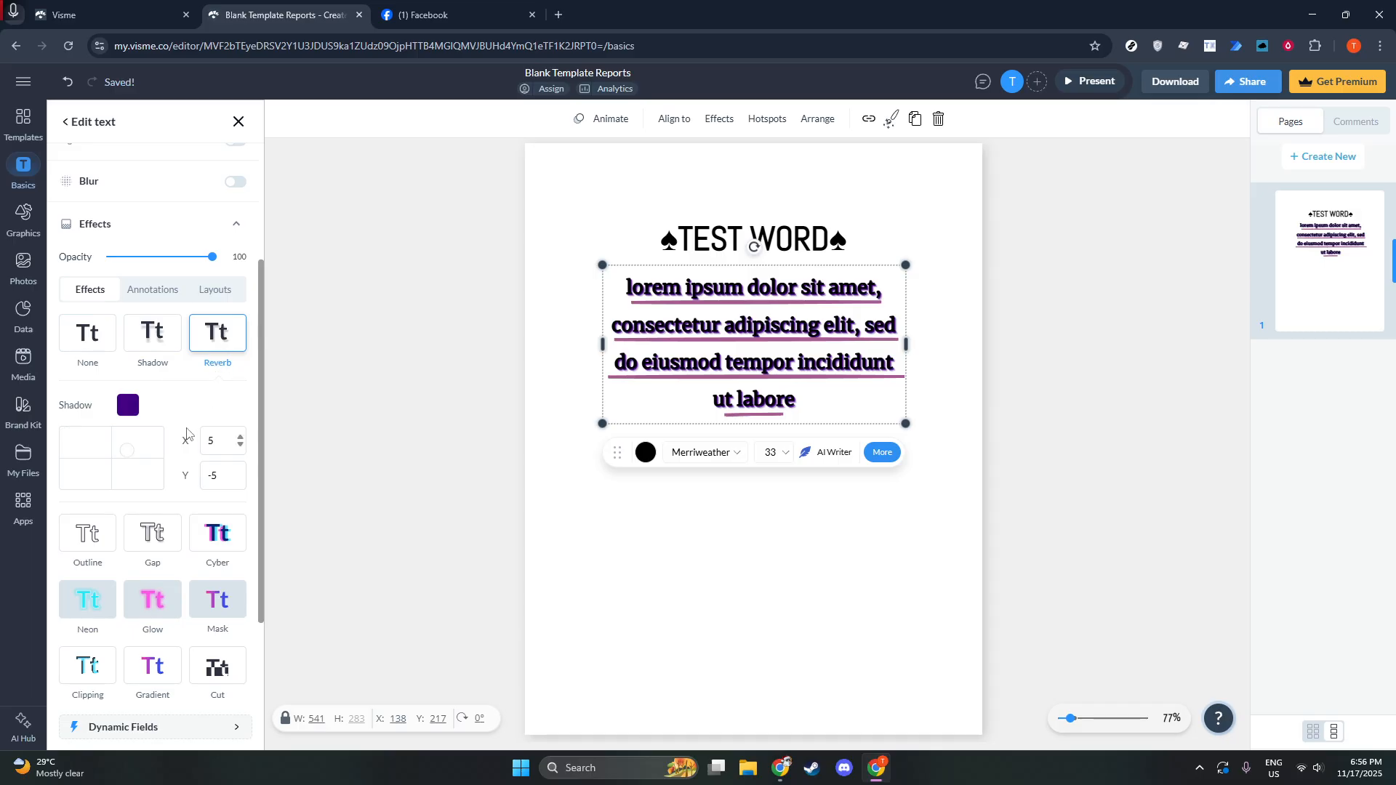
pyautogui.click(83, 336)
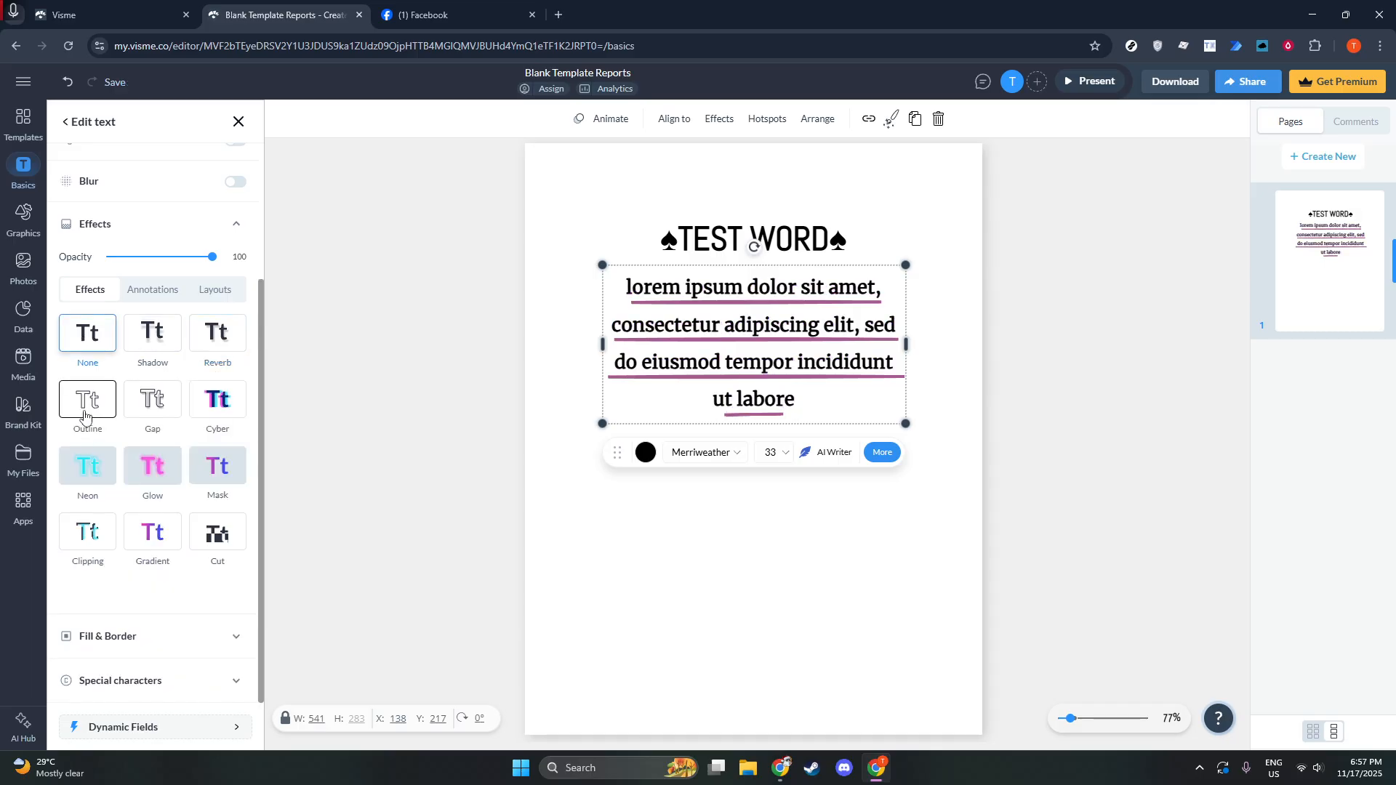
pyautogui.click(87, 405)
pyautogui.click(148, 408)
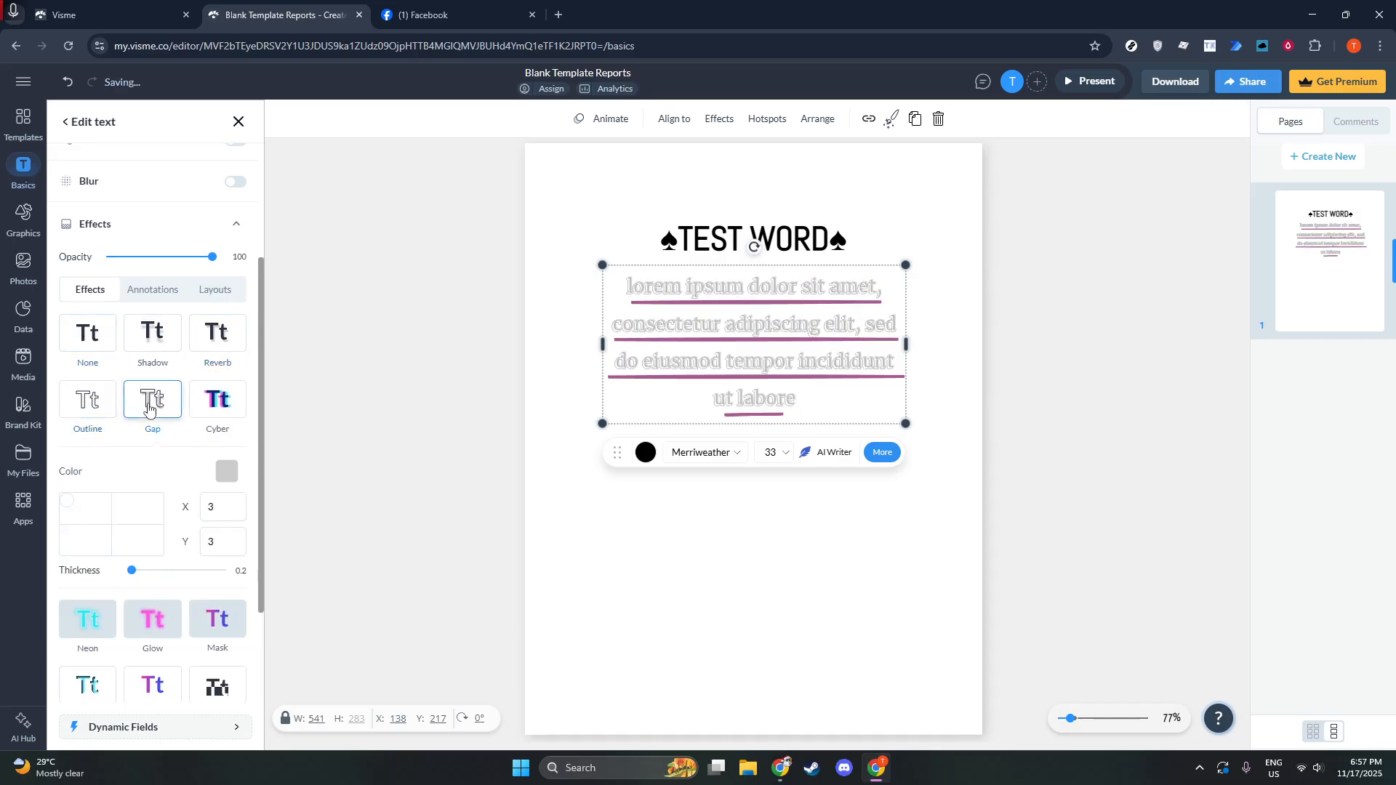
pyautogui.click(87, 404)
pyautogui.moveTo(141, 469); pyautogui.dragTo(93, 474)
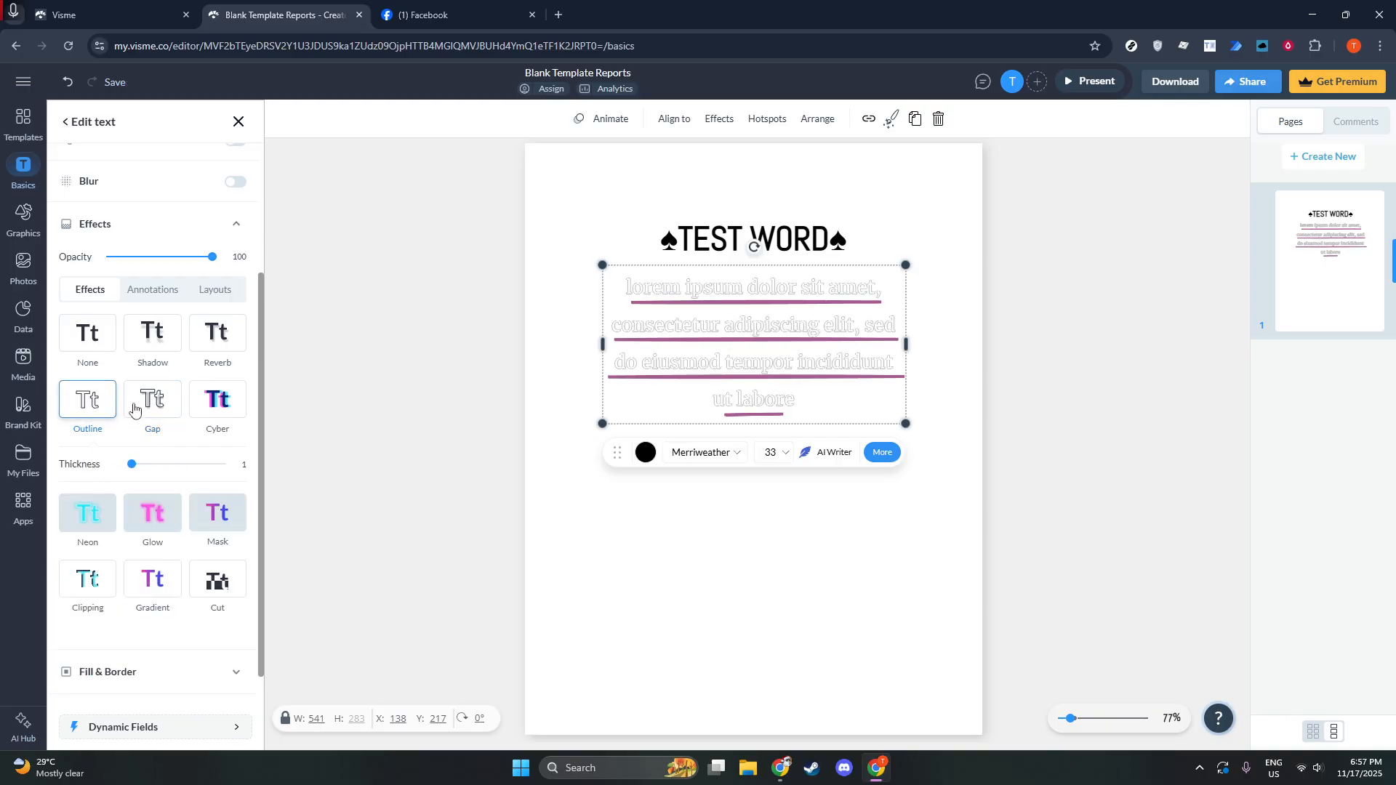
pyautogui.click(141, 291)
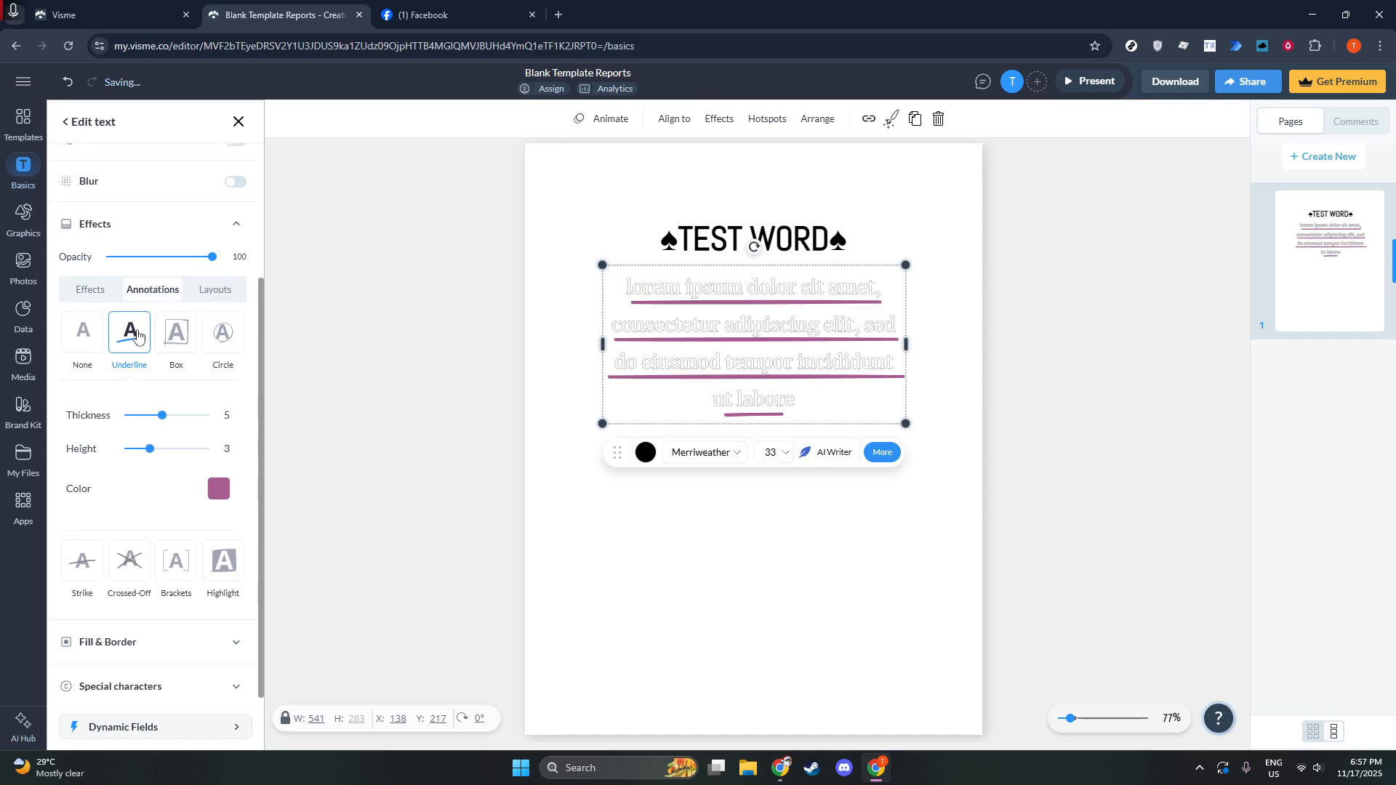
# Briefly try a Box annotation, thin it to thickness 2, then return to Underline.
pyautogui.click(176, 333)
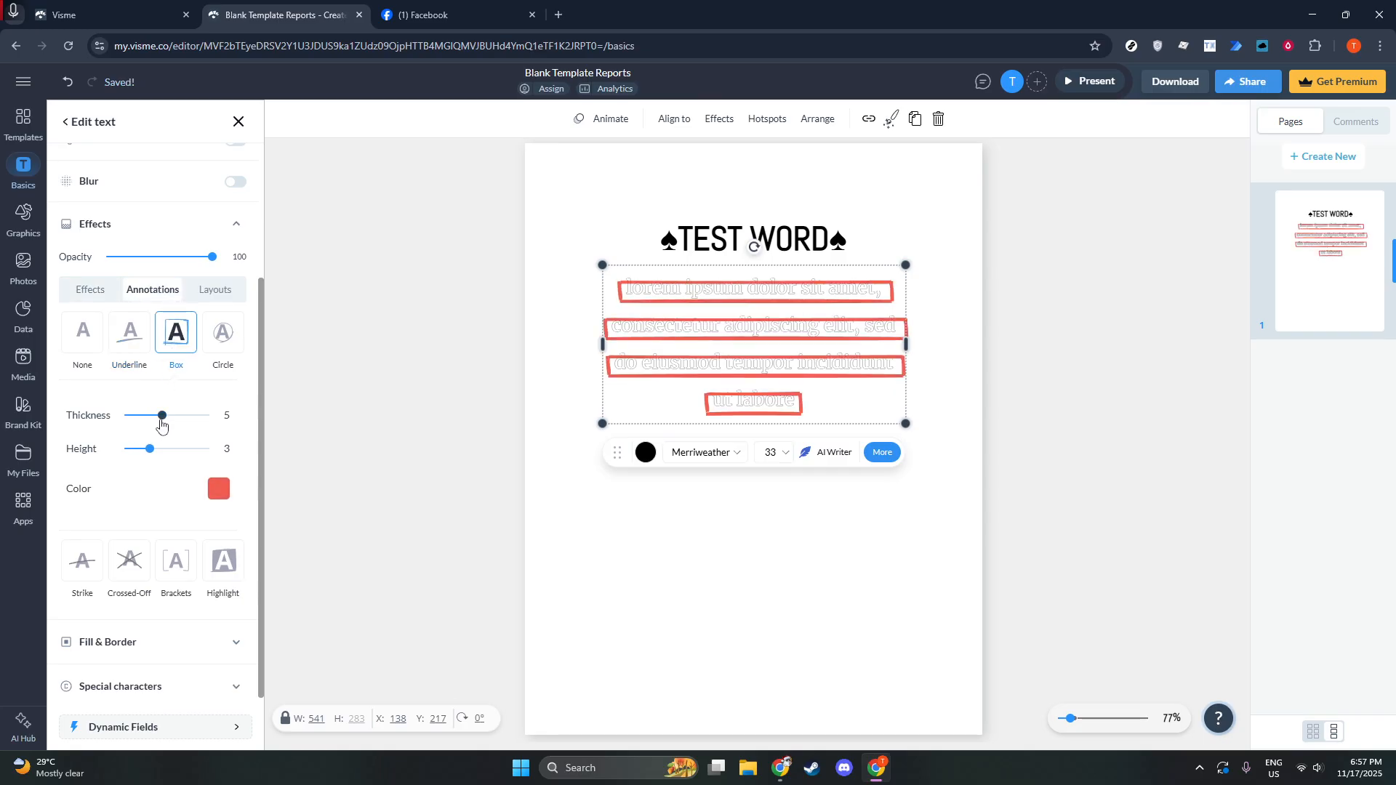
pyautogui.moveTo(162, 417); pyautogui.dragTo(133, 425)
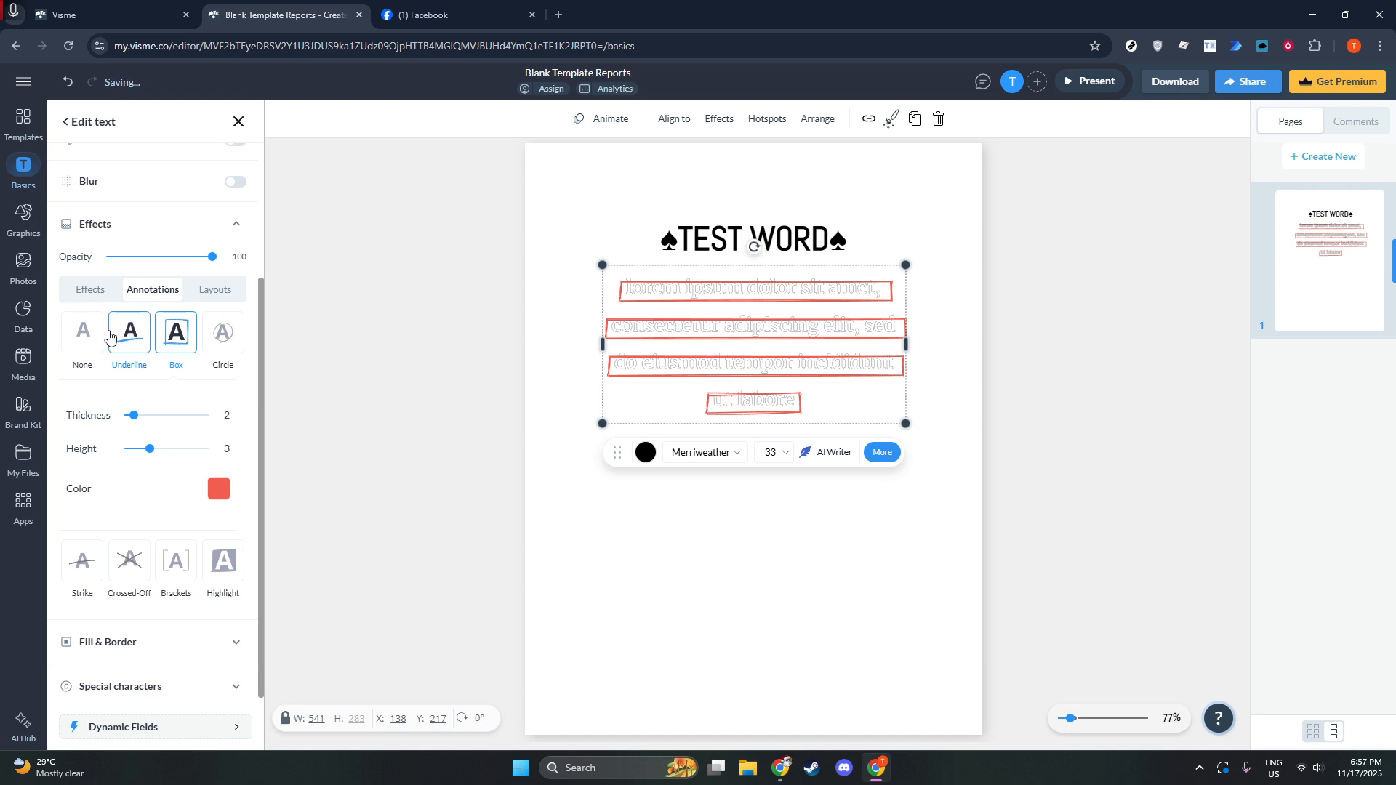
pyautogui.click(112, 338)
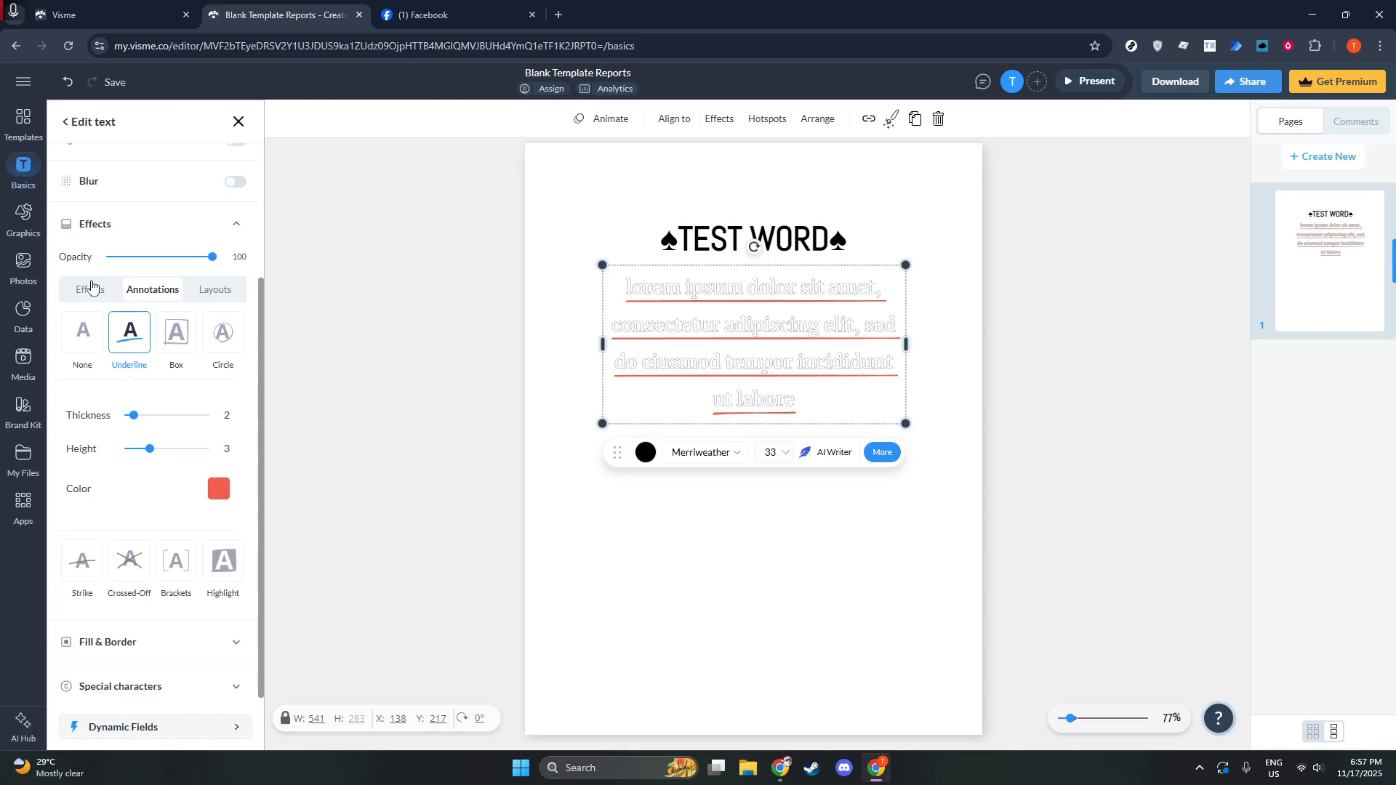
pyautogui.click(91, 290)
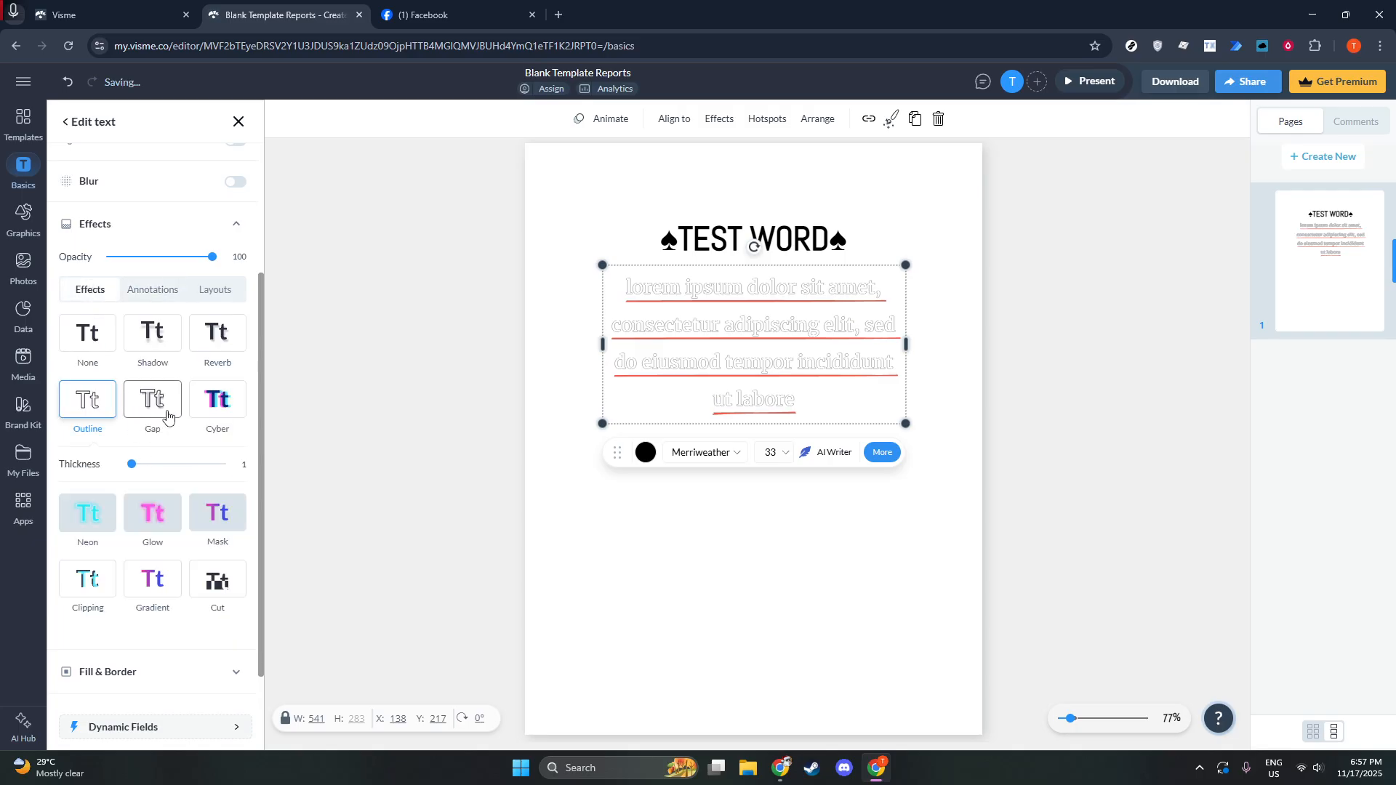
# Try Circle and Arch layouts on the paragraph, ending on the straight Default layout.
pyautogui.click(227, 292)
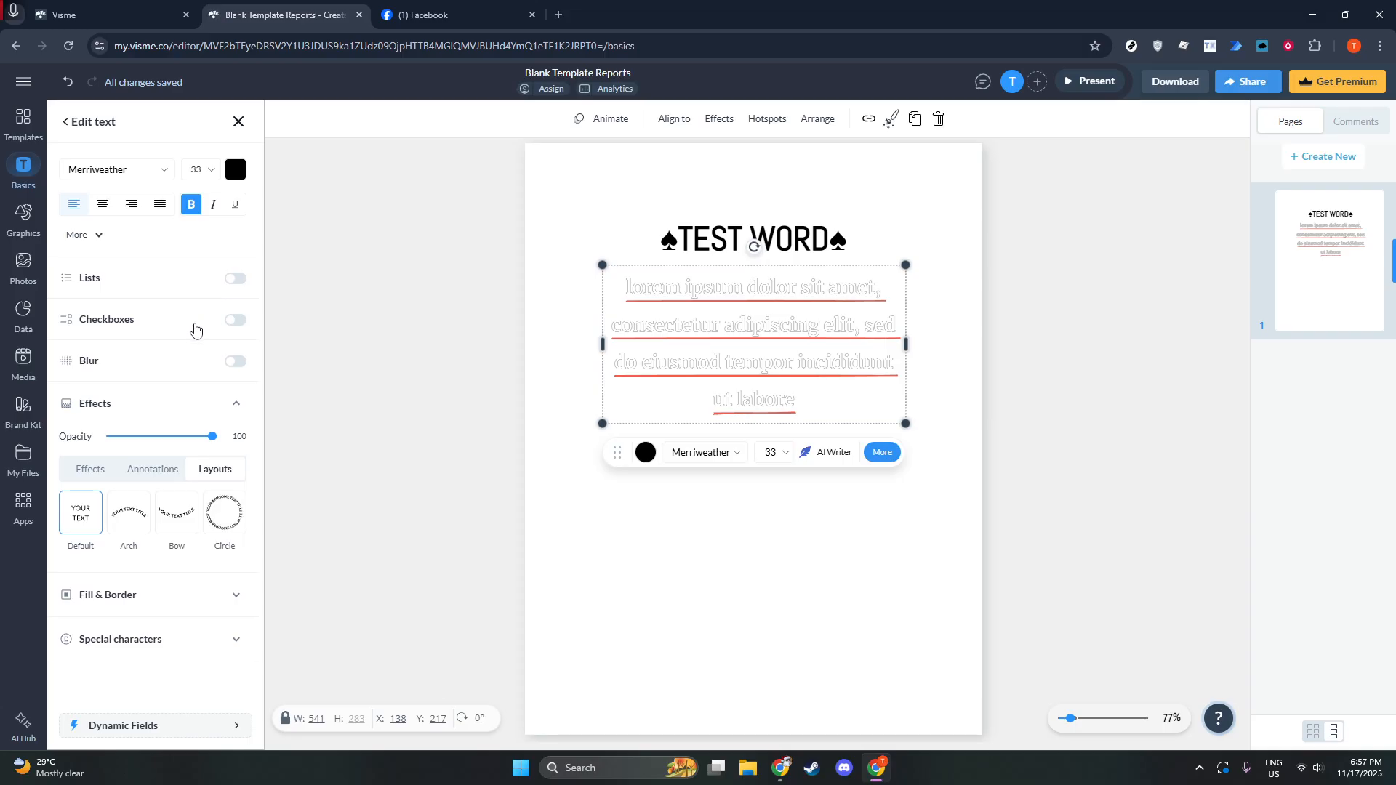
pyautogui.click(179, 516)
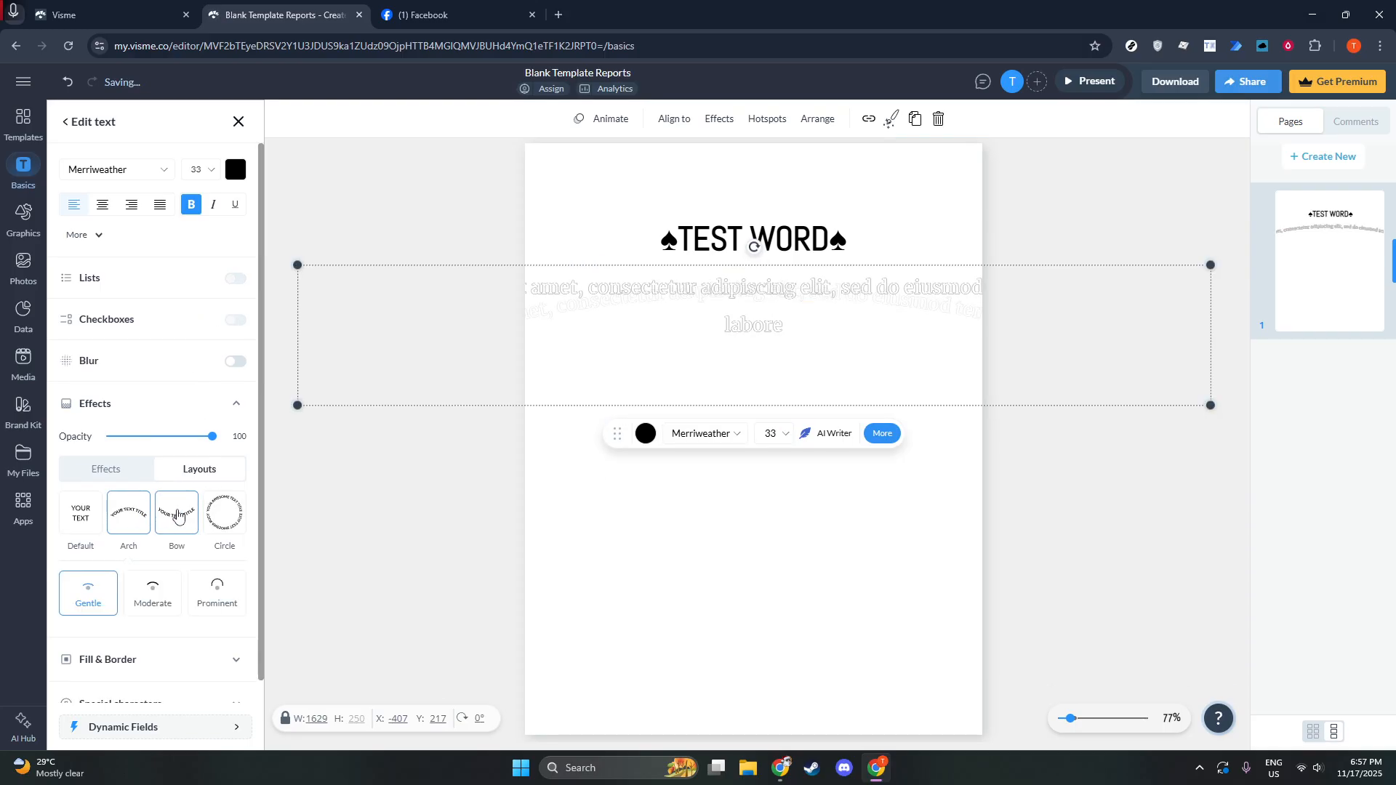
pyautogui.click(229, 528)
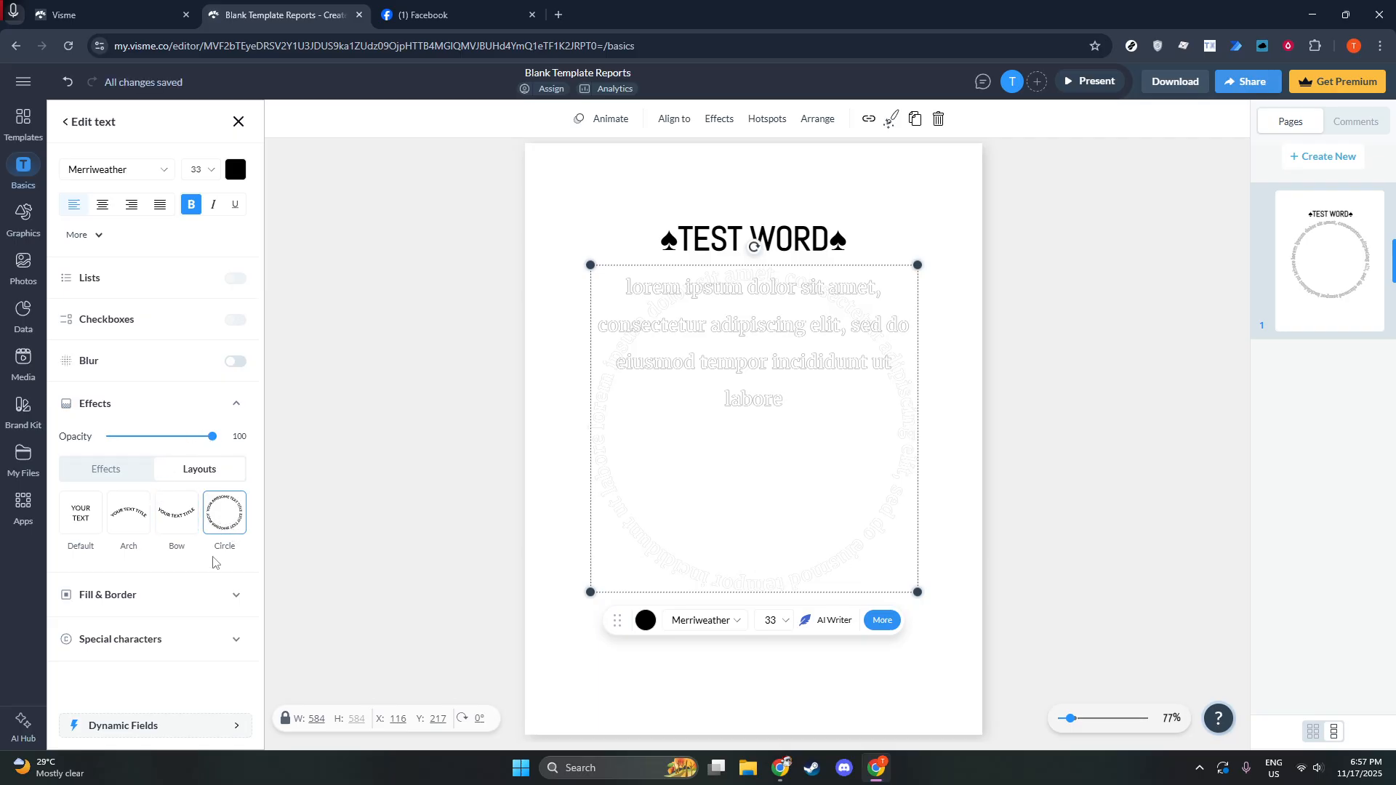
pyautogui.click(237, 594)
pyautogui.click(83, 510)
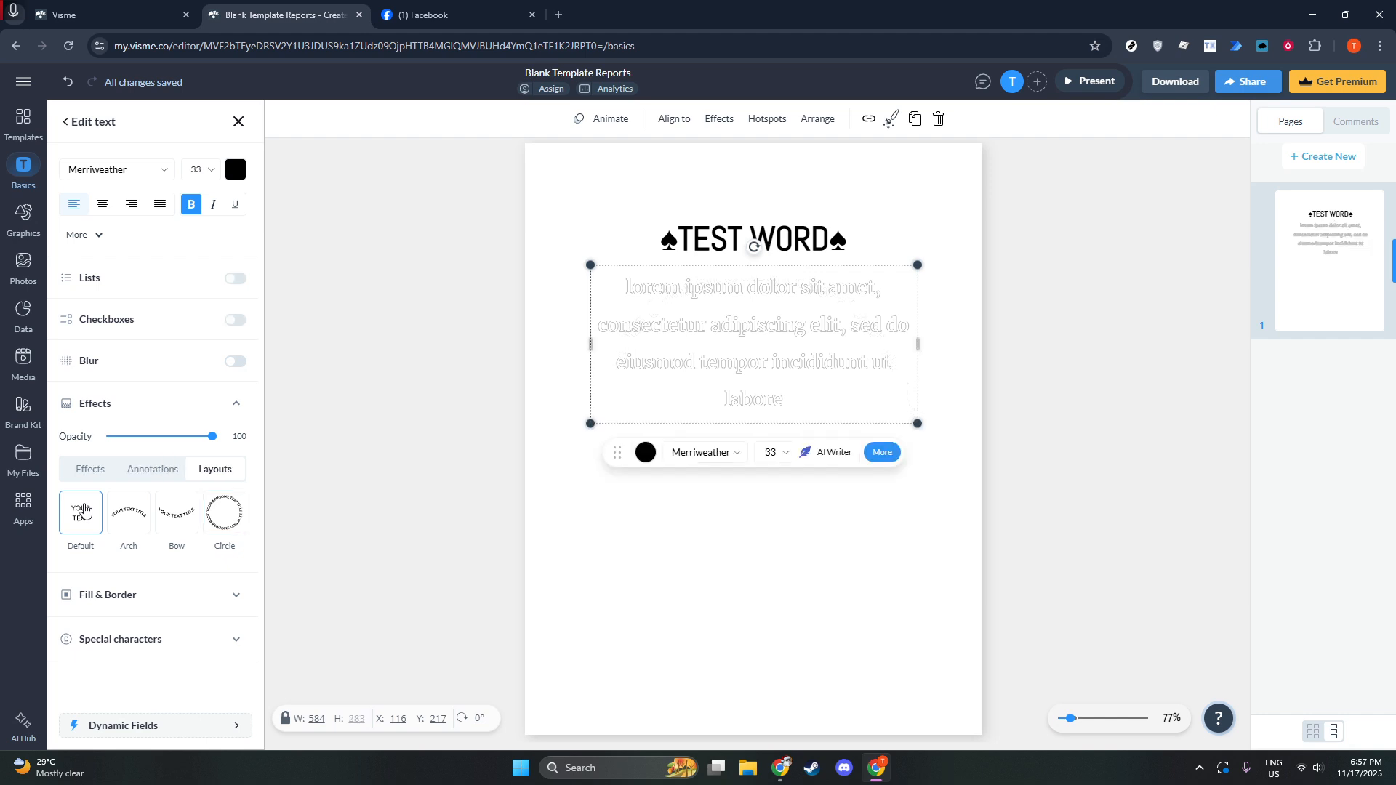
pyautogui.click(132, 519)
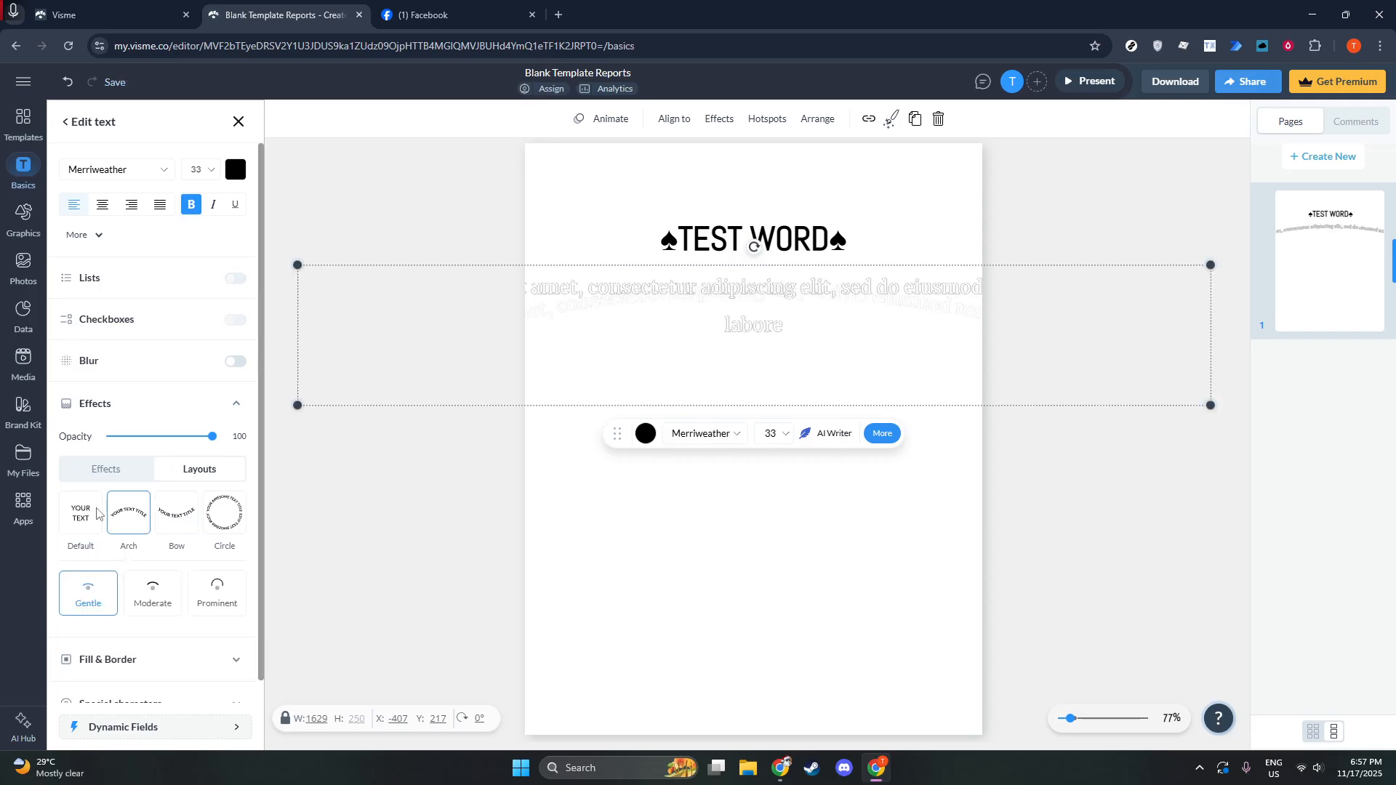
pyautogui.click(76, 518)
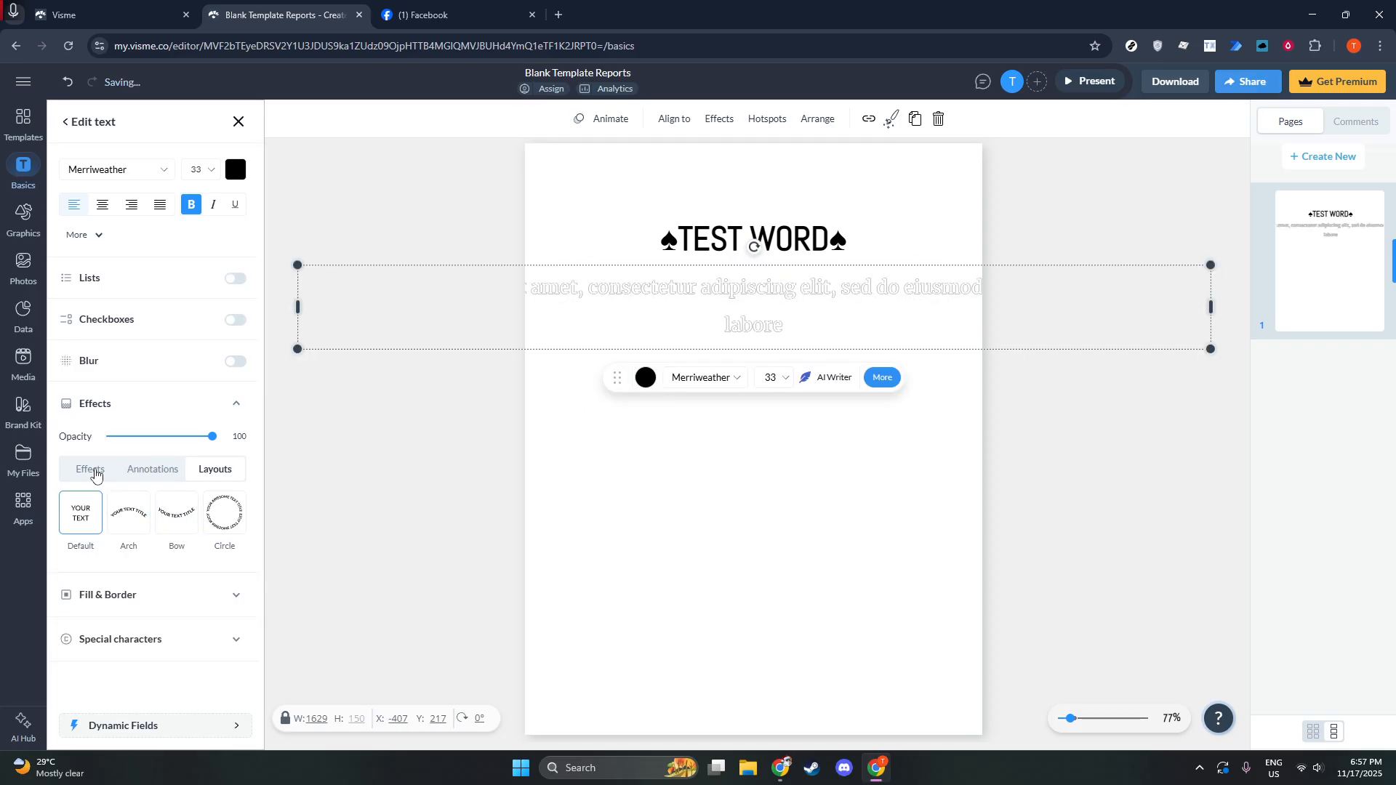
# Apply the Mask text effect to the paragraph with padding 15.
pyautogui.click(94, 471)
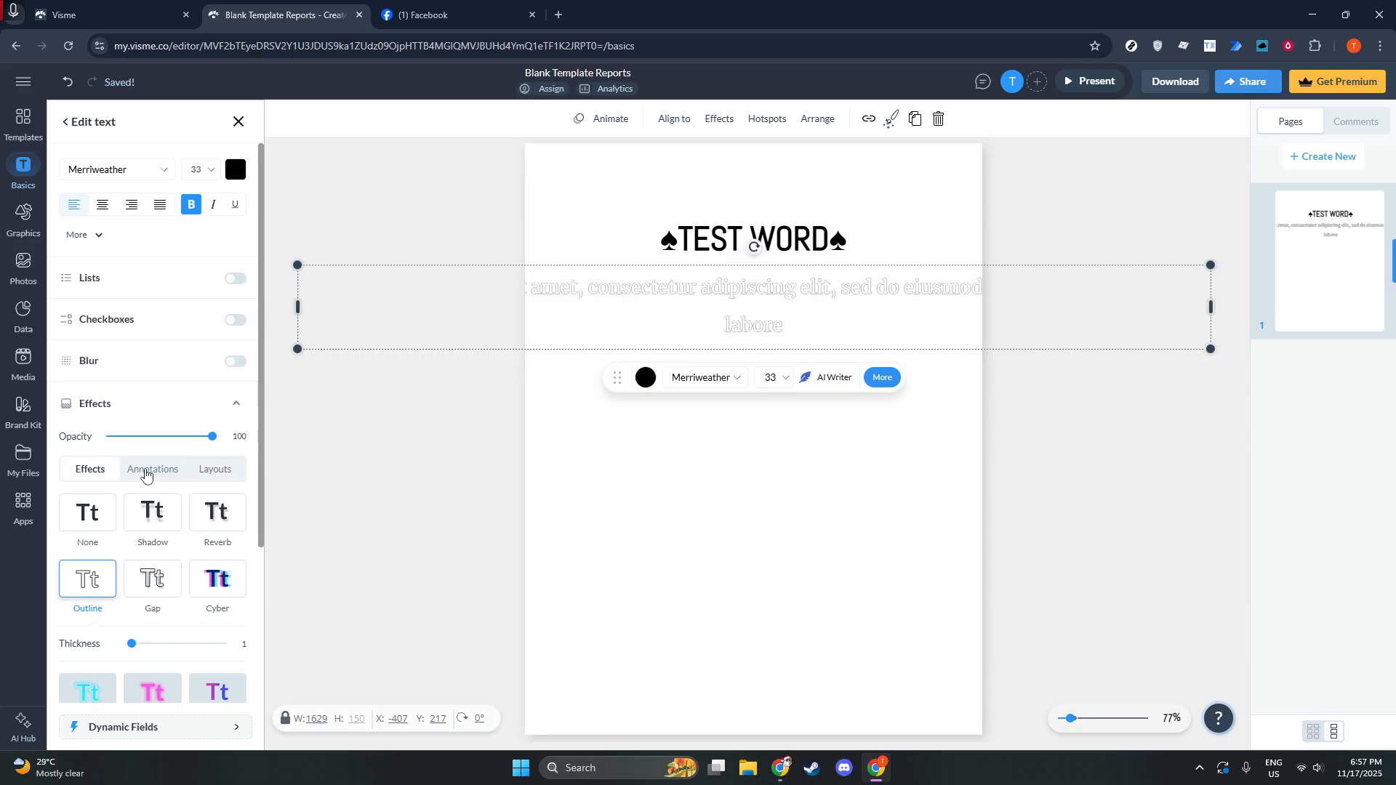
pyautogui.scroll(-3, 145, 509)
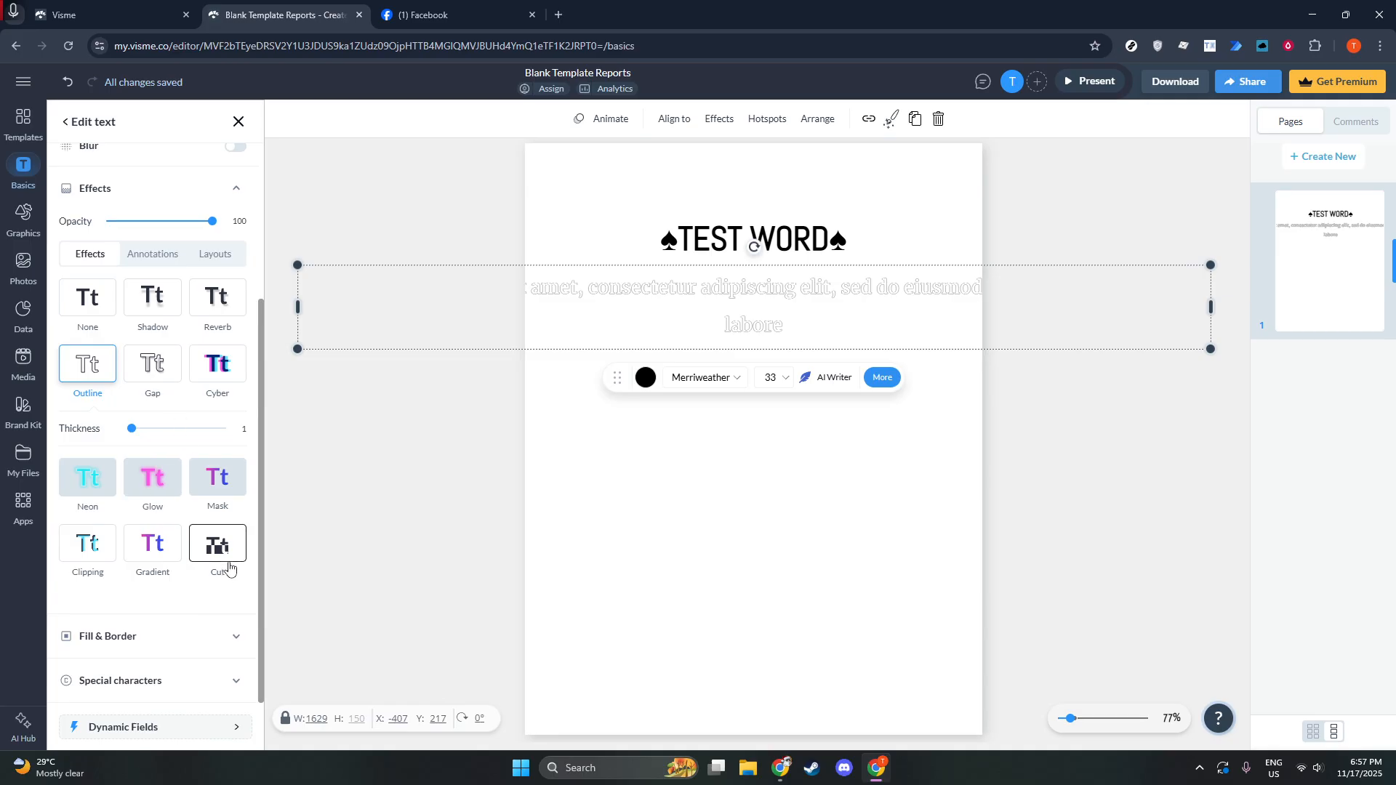
pyautogui.click(224, 474)
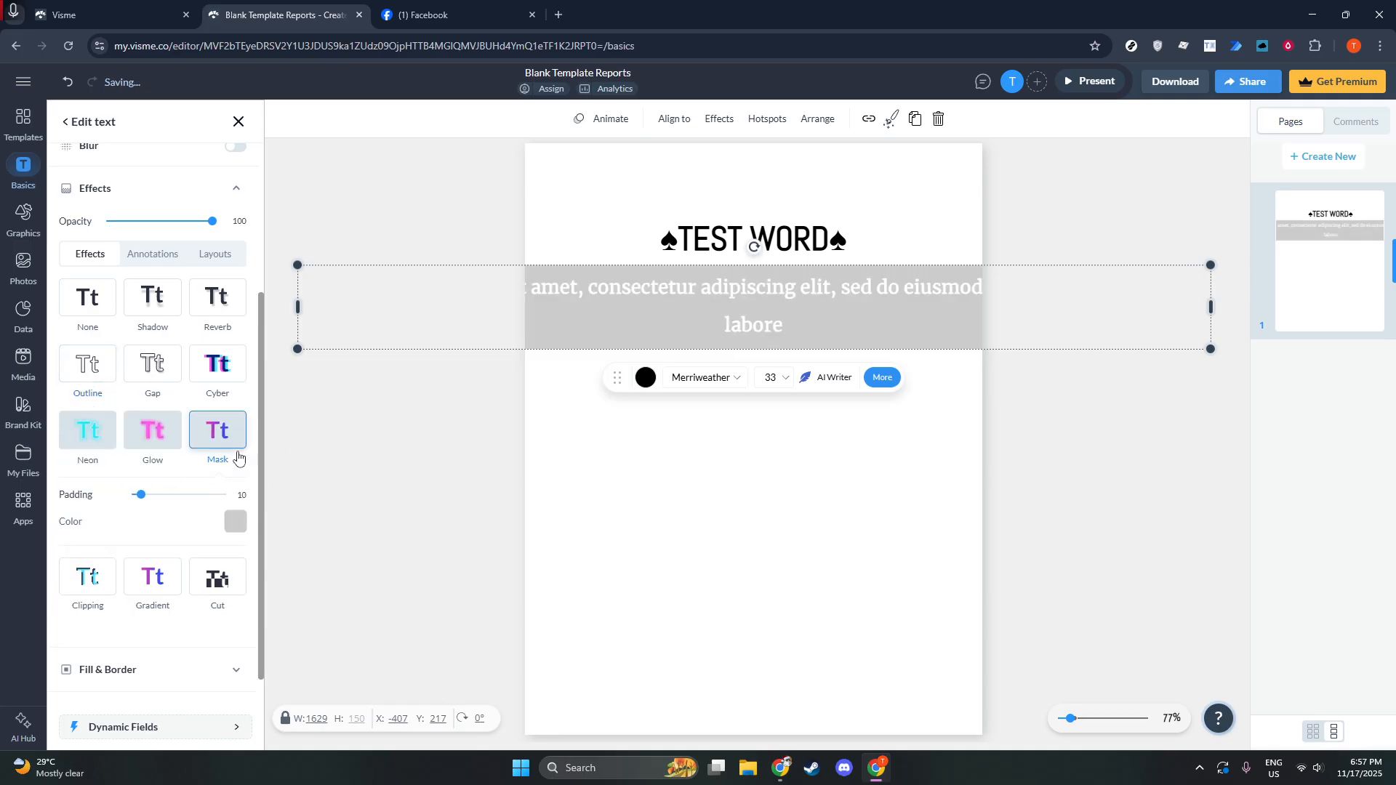
pyautogui.moveTo(140, 495); pyautogui.dragTo(275, 514)
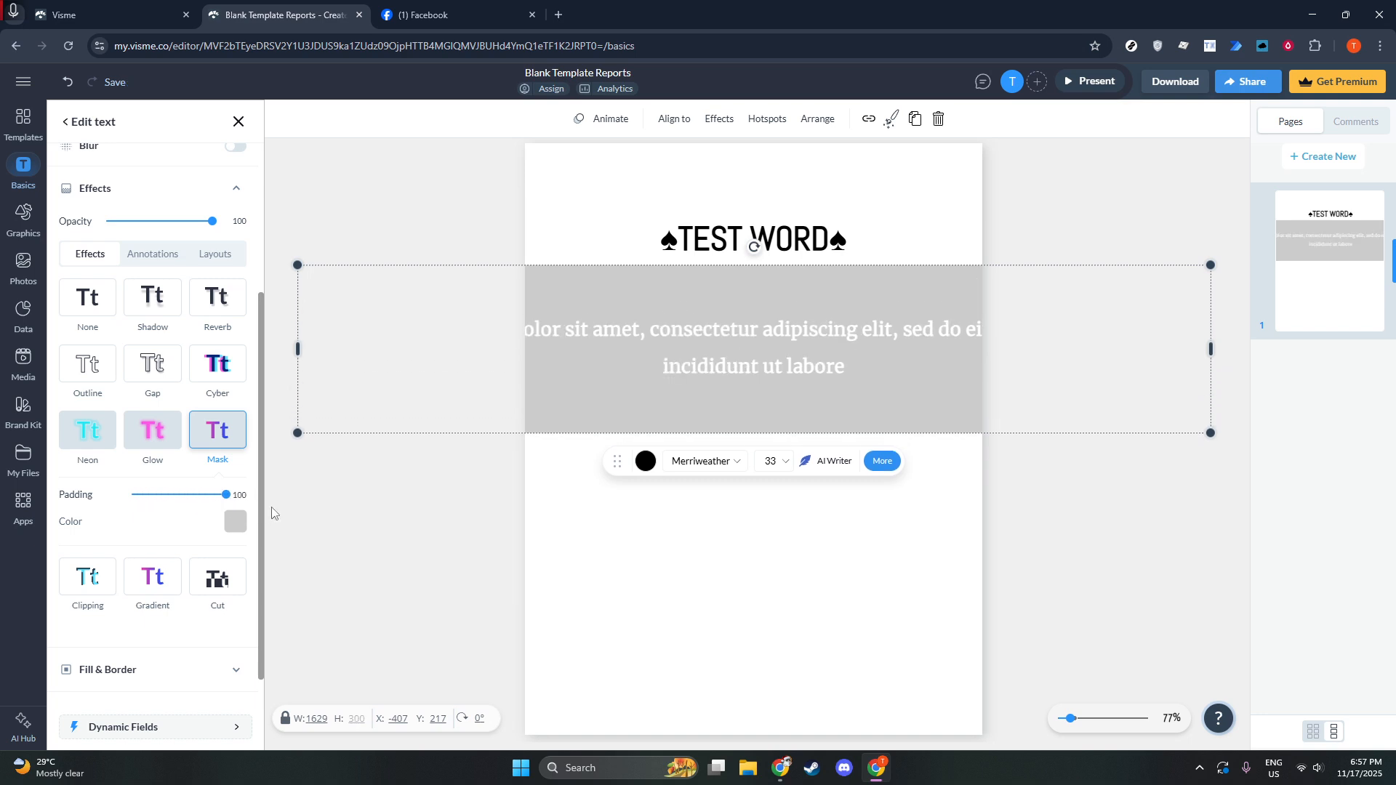
pyautogui.moveTo(181, 507); pyautogui.dragTo(146, 500)
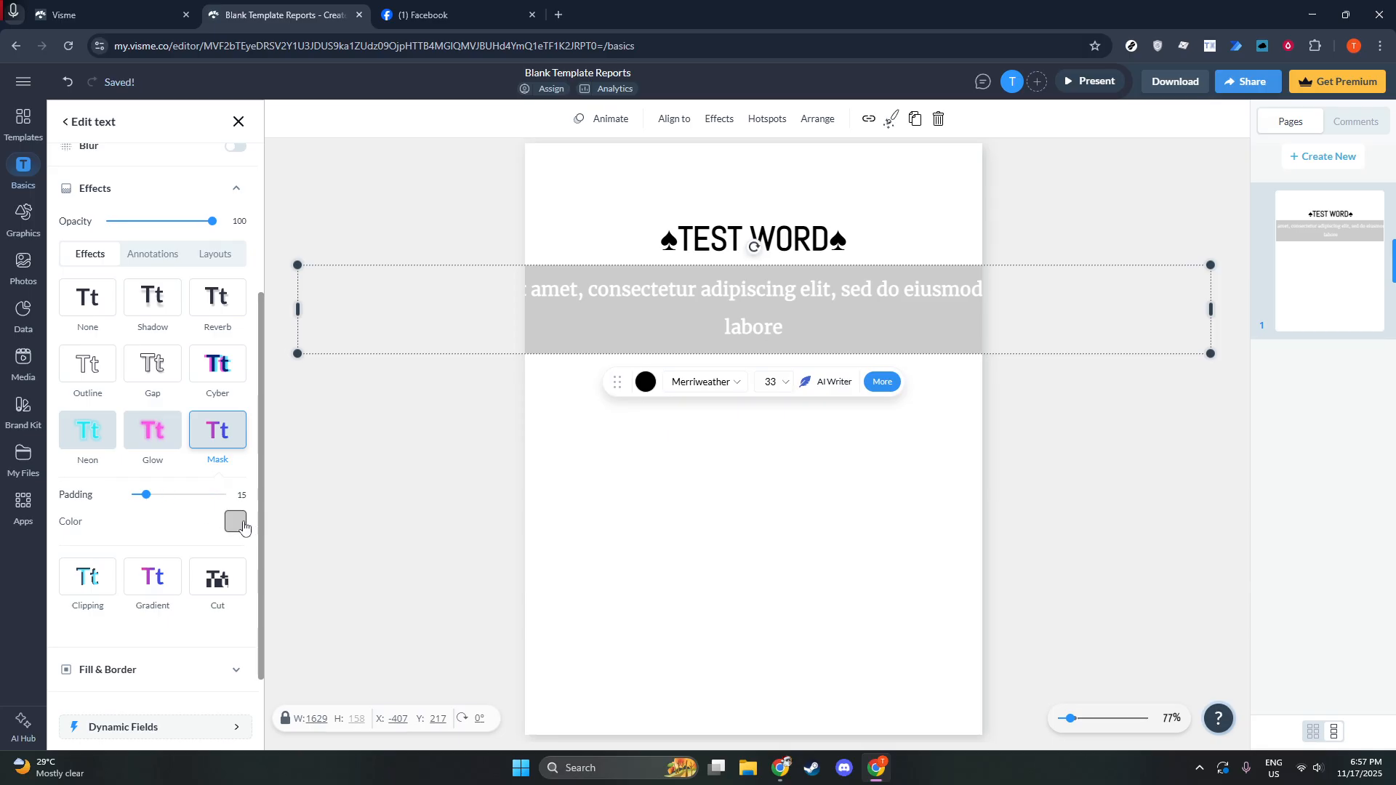
# Set the mask background colour to dark slate grey.
pyautogui.click(236, 522)
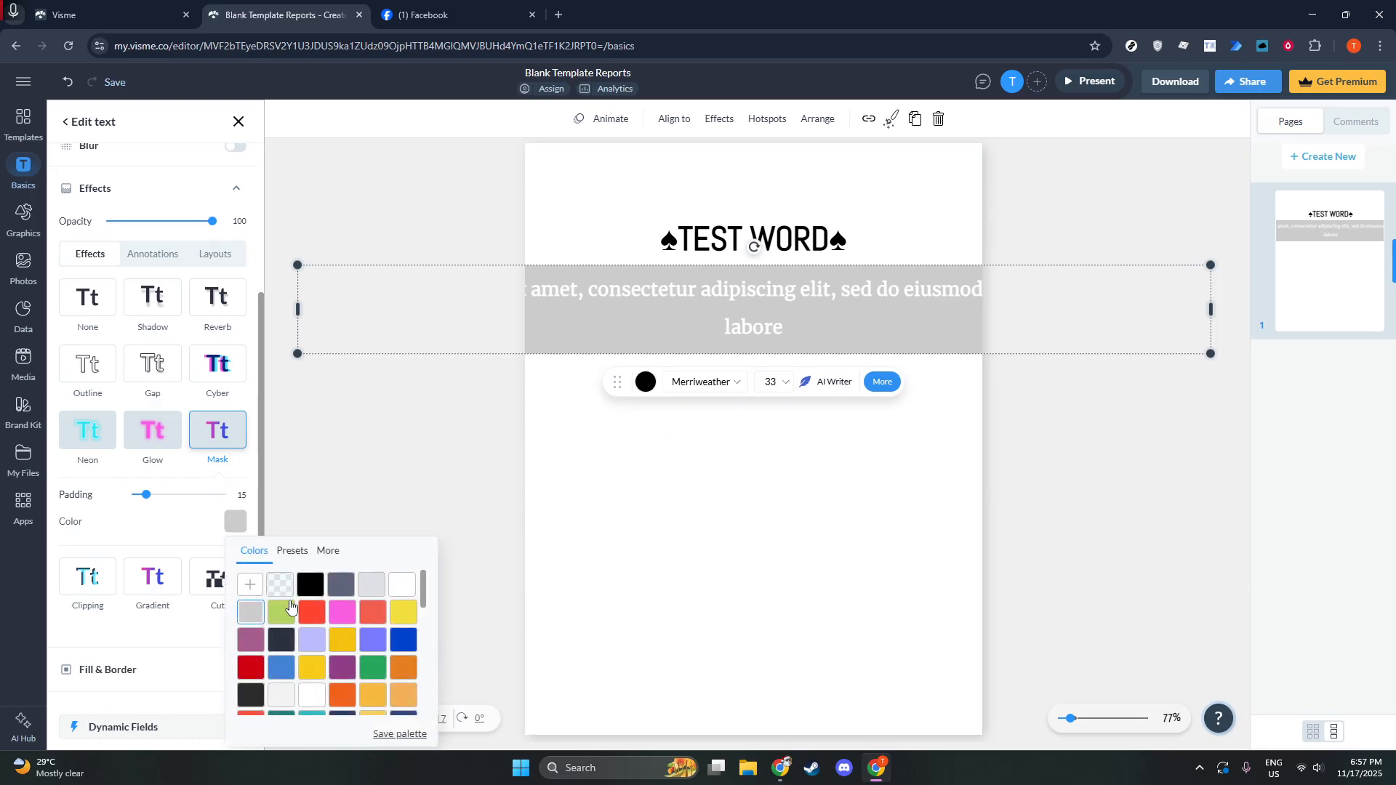
pyautogui.click(329, 586)
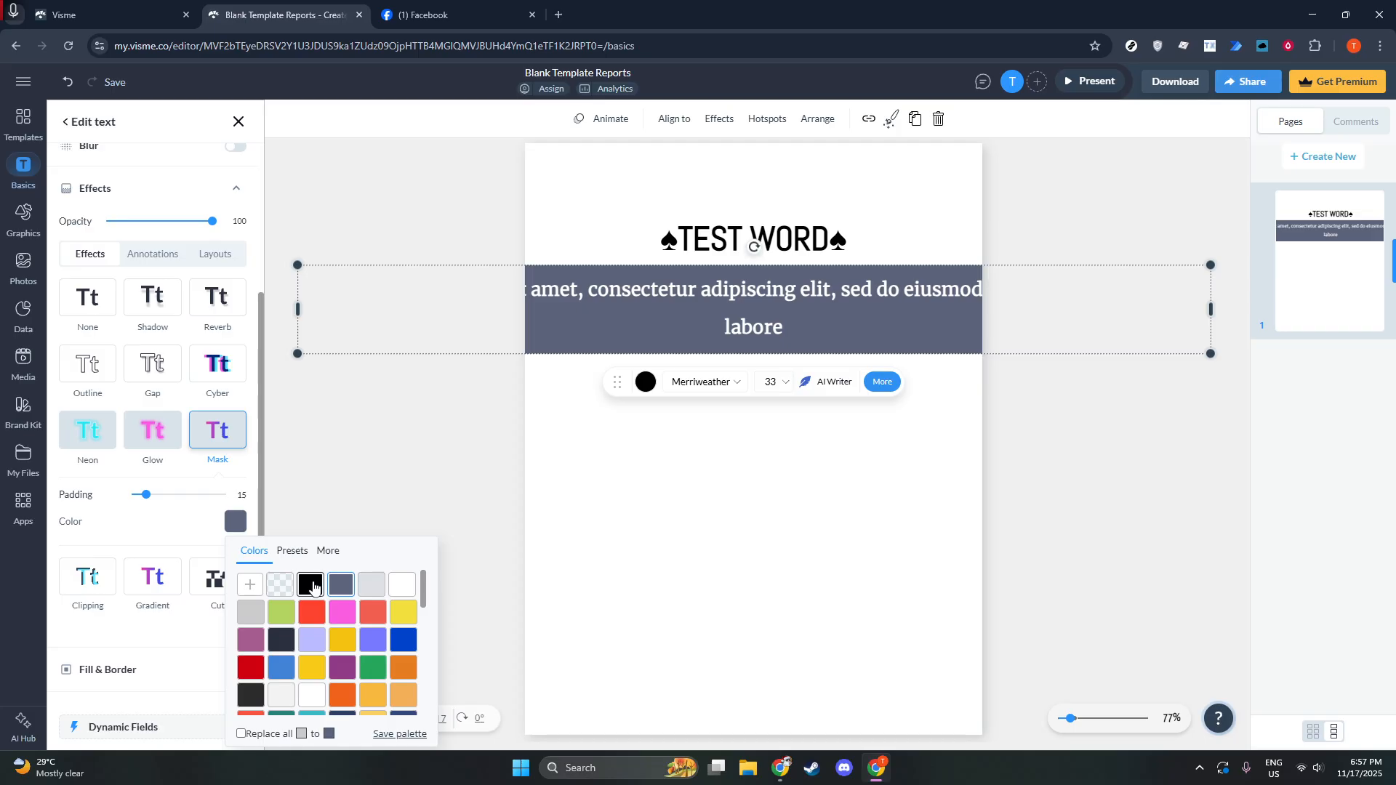
pyautogui.click(169, 530)
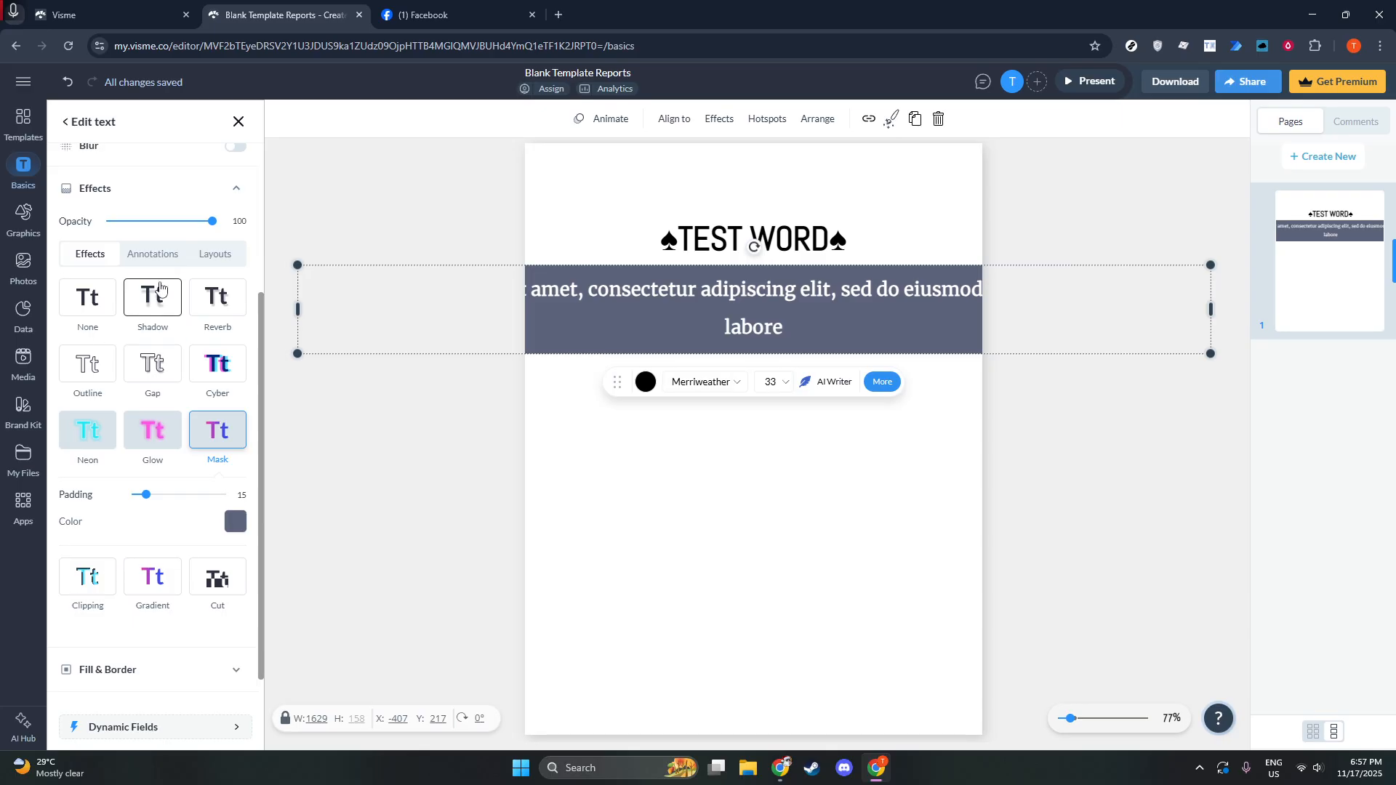
# Replace the mask with a light-grey Shadow effect (blur 3, X 5, Y -5).
pyautogui.click(163, 302)
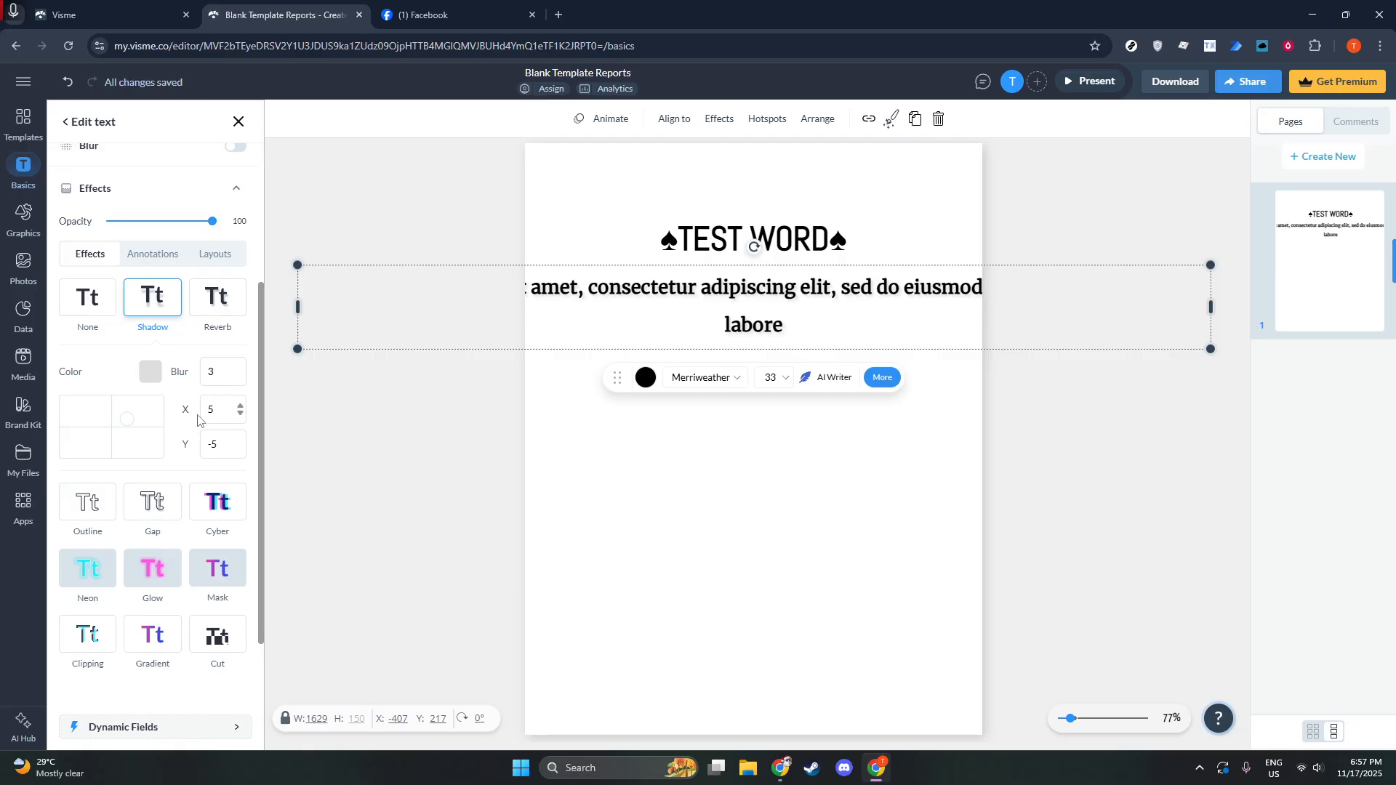
pyautogui.scroll(2, 198, 411)
pyautogui.scroll(1, 196, 398)
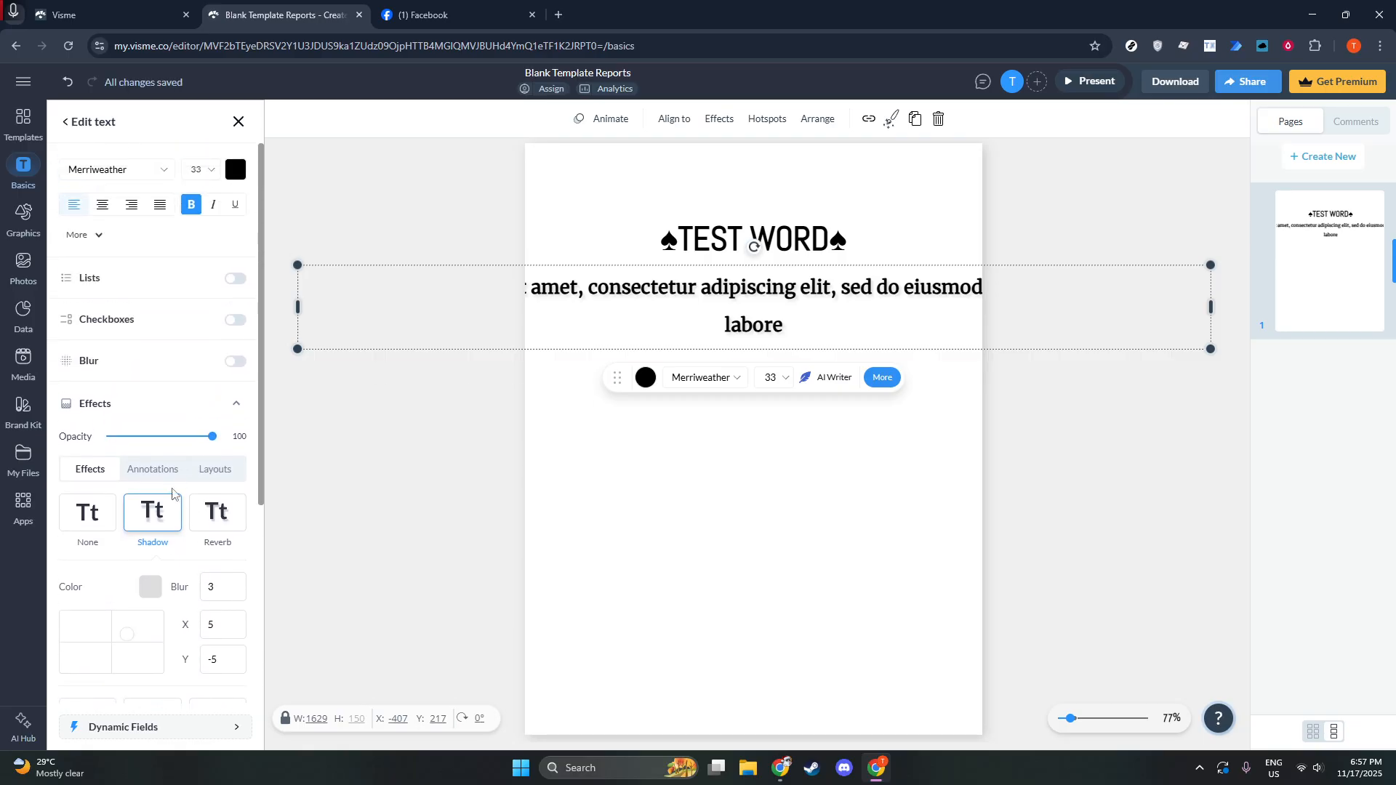
# Briefly arch the paragraph, then return it to the straight Default layout.
pyautogui.click(210, 468)
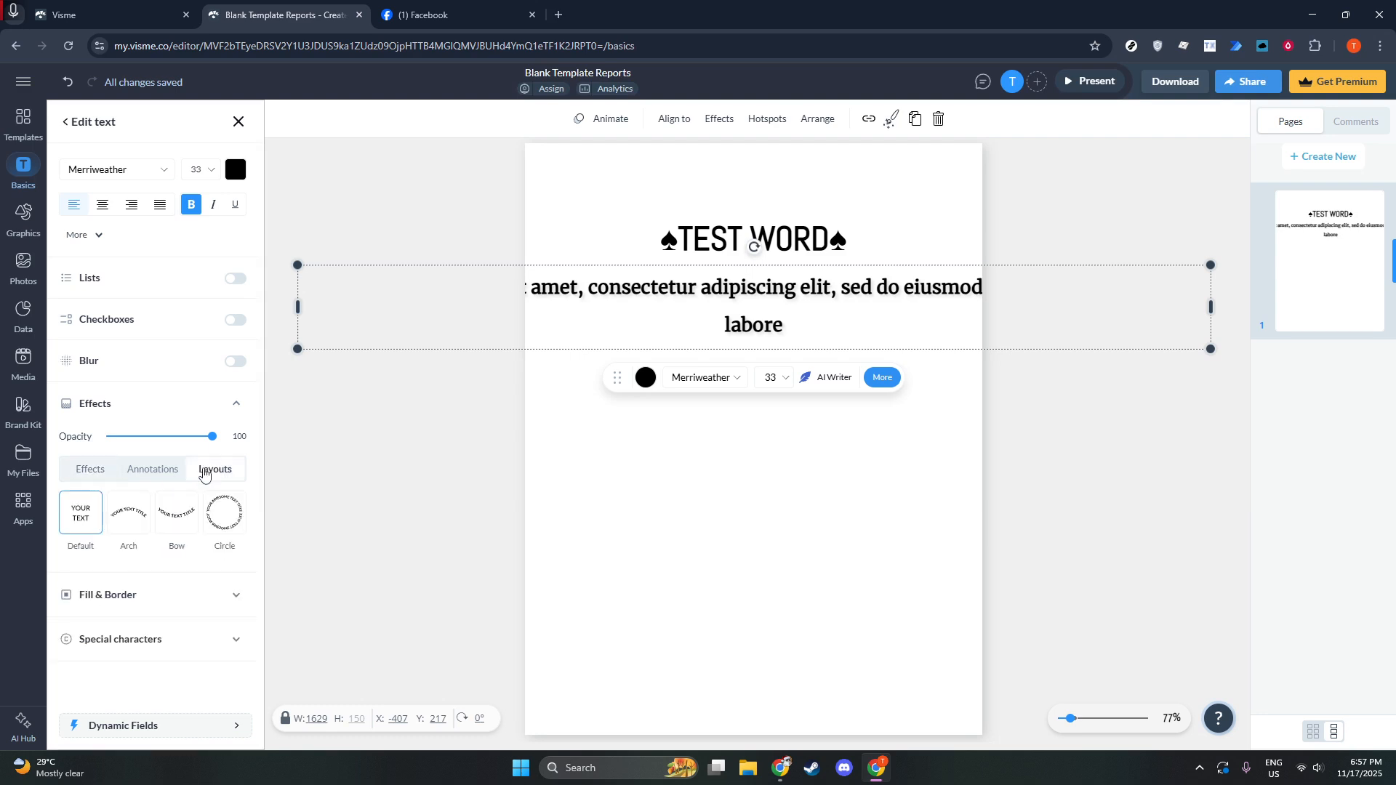
pyautogui.click(133, 521)
pyautogui.click(80, 527)
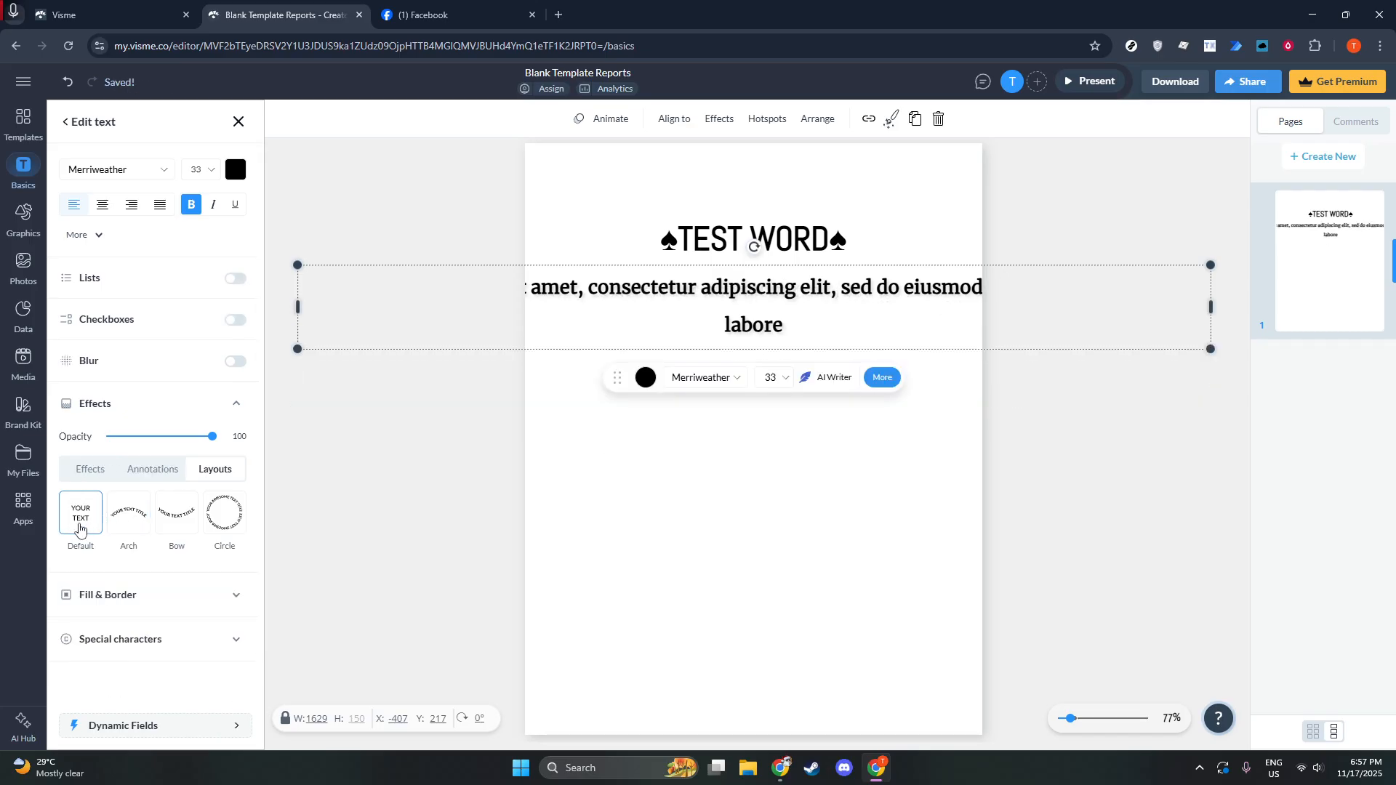